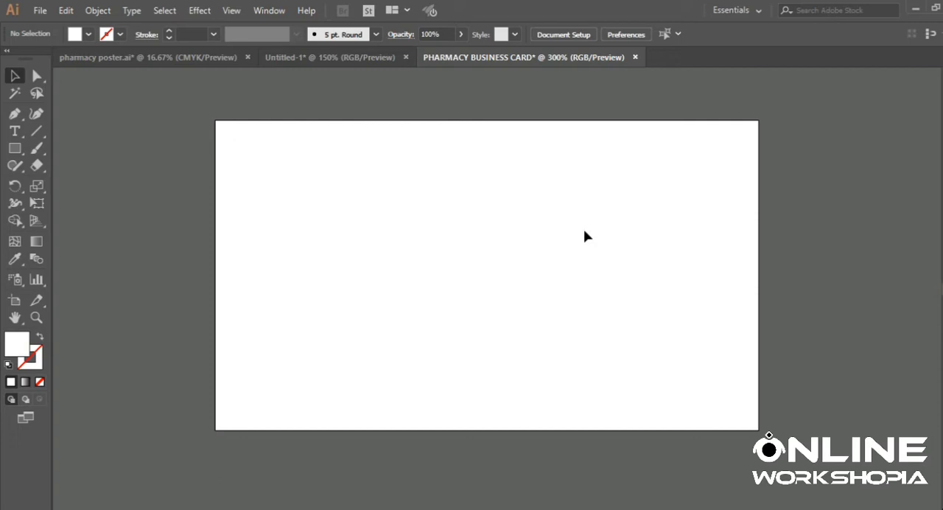
key(ctrl+n)
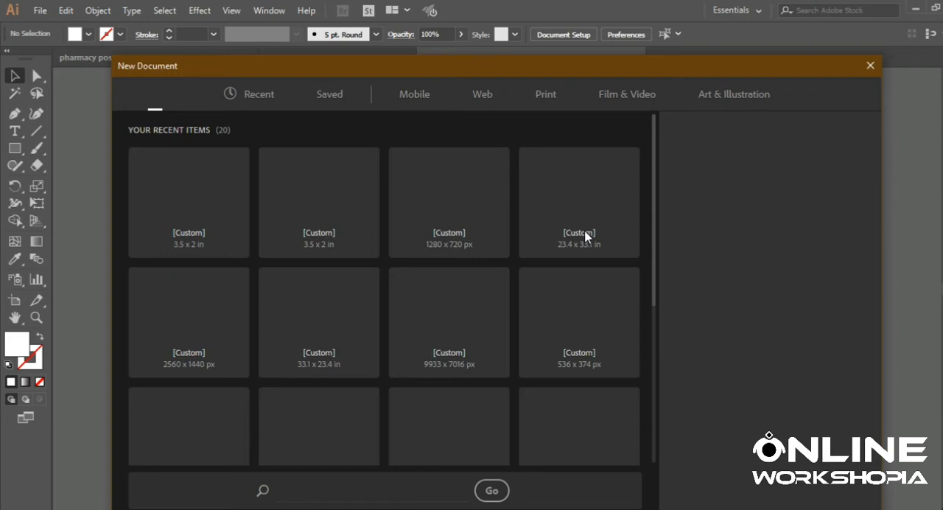
click(208, 221)
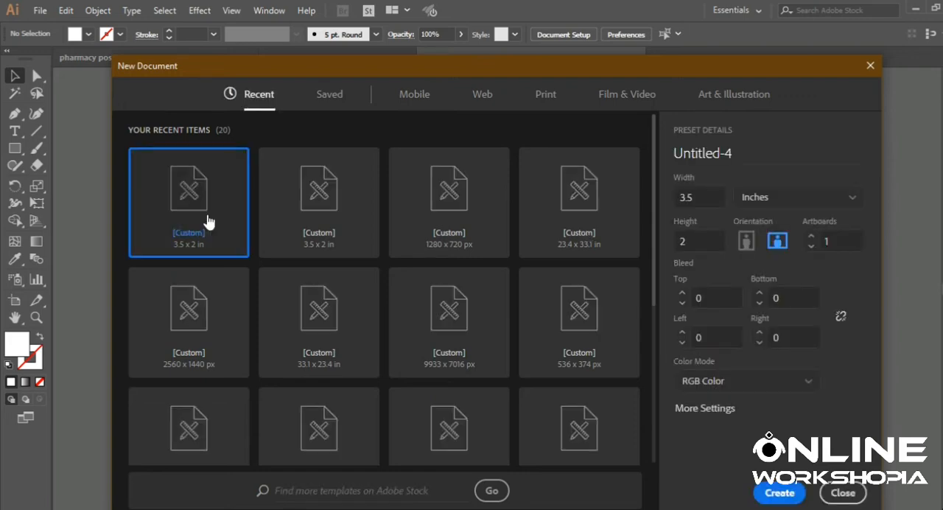
click(700, 241)
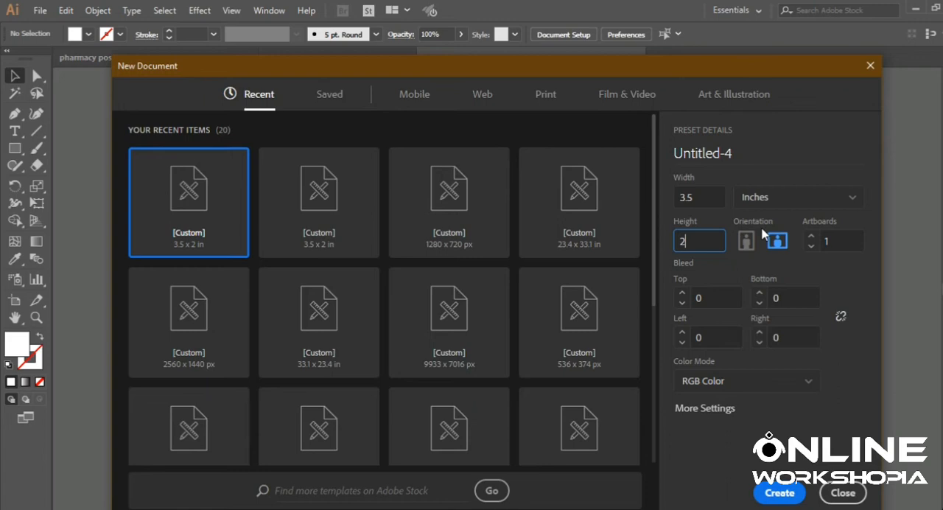
drag(670, 242, 695, 237)
click(705, 160)
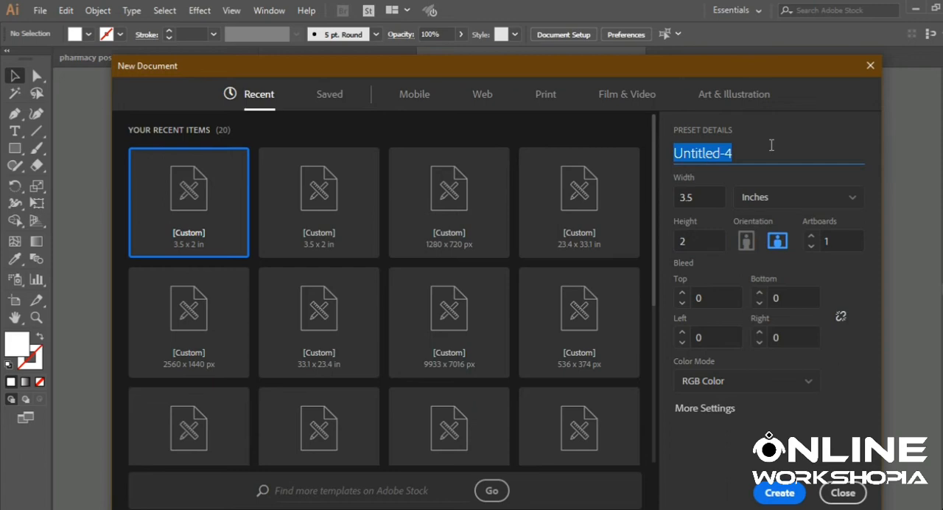
text(PHAR)
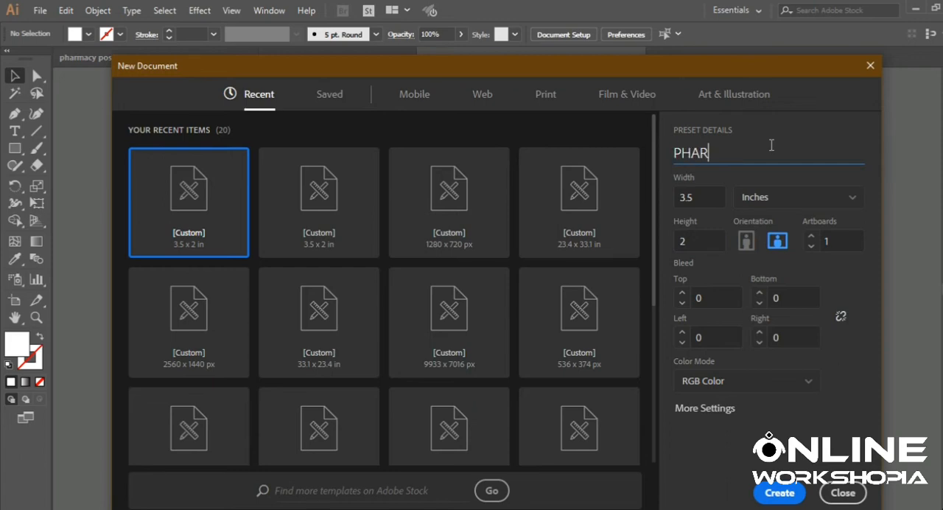
text(MACY BUSINESSCARD)
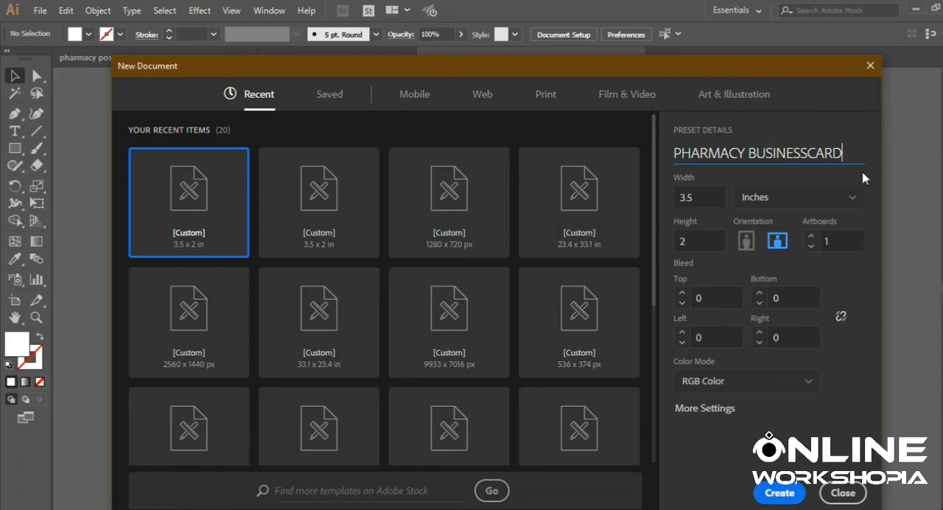
triple_click(809, 152)
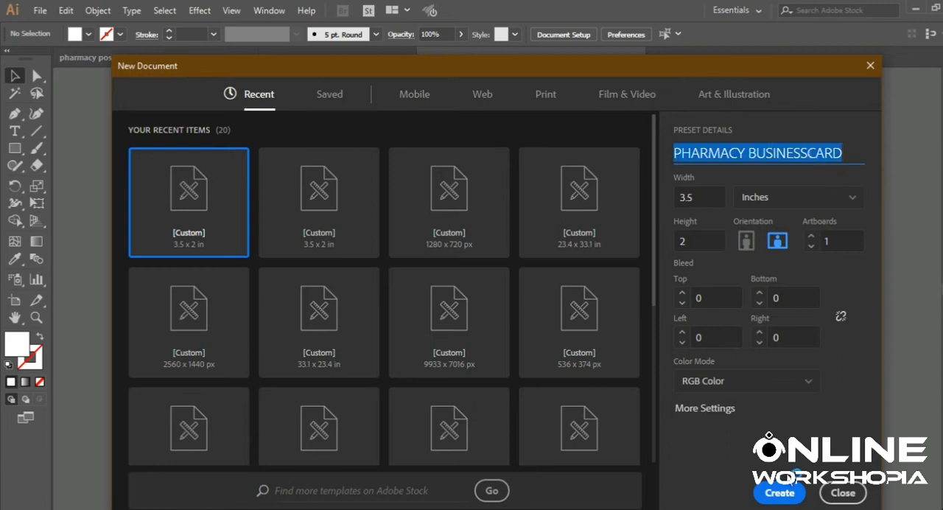
click(798, 494)
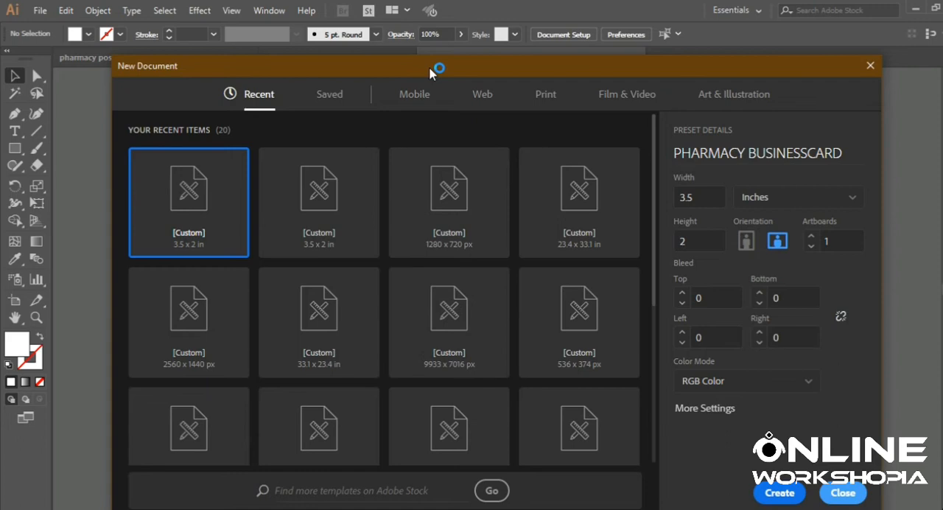
click(850, 497)
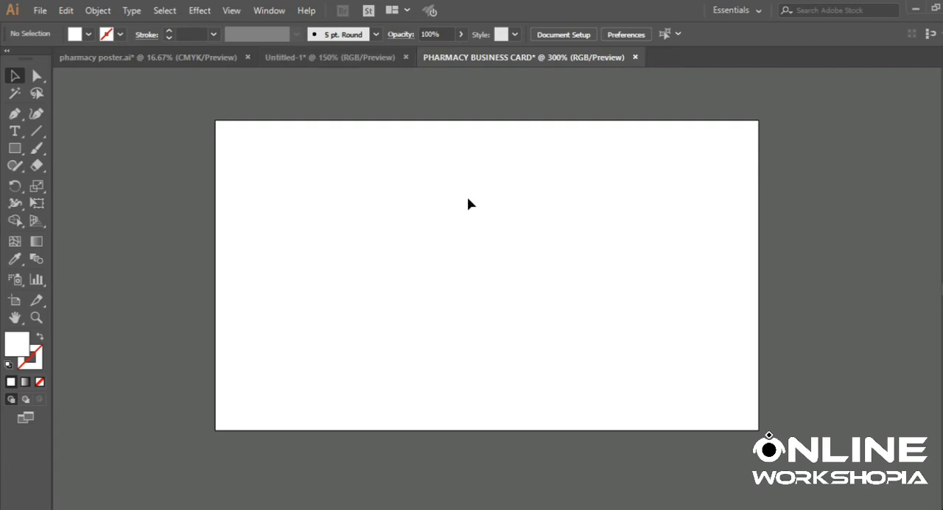
- Move the pharmacy shelves photo onto the artboard so that it covers the whole card
scroll(495, 227, down, 3)
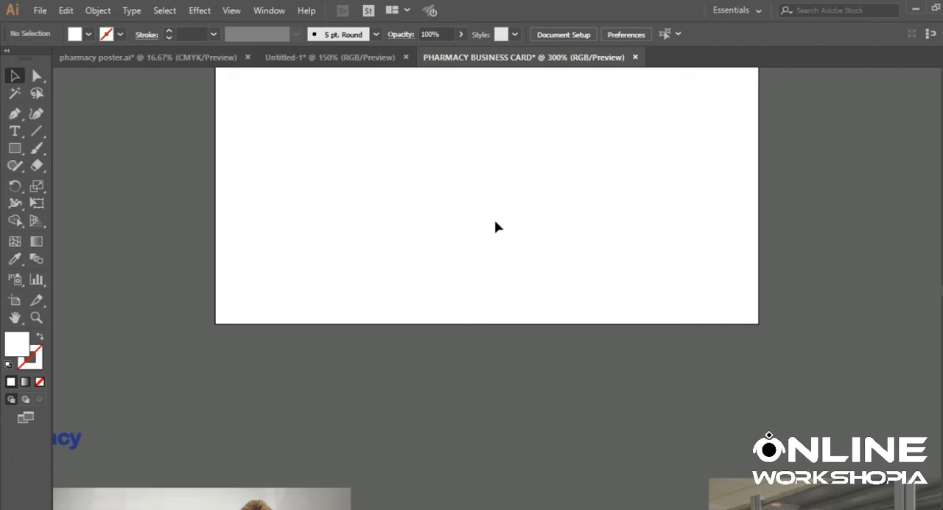
scroll(495, 227, down, 2)
drag(792, 471, 516, 225)
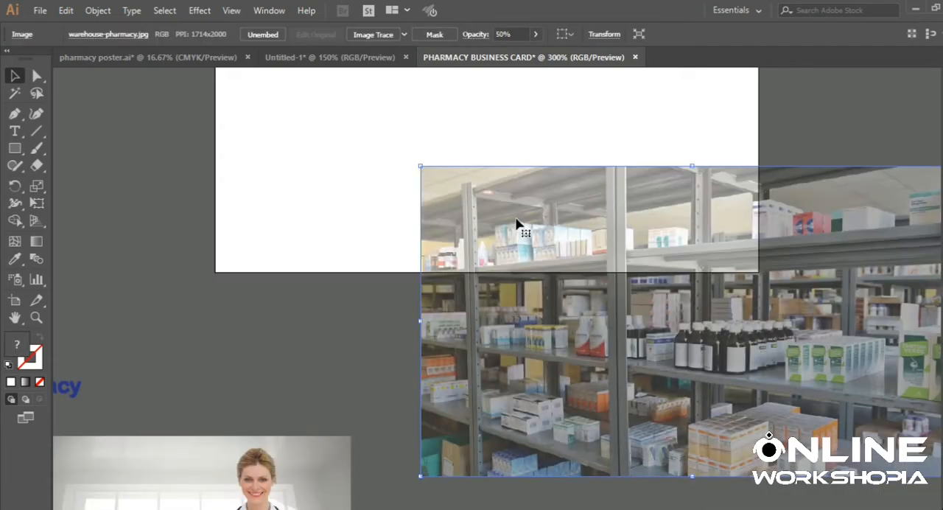
scroll(516, 224, up, 4)
drag(545, 327, 353, 145)
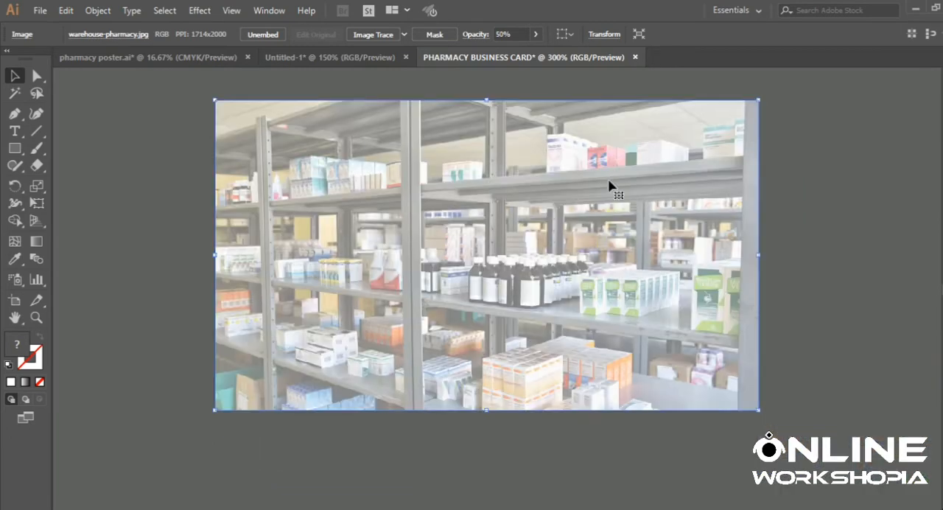
click(786, 192)
click(740, 288)
click(840, 234)
click(661, 247)
- Lock the pharmacy shelves background photo
click(157, 12)
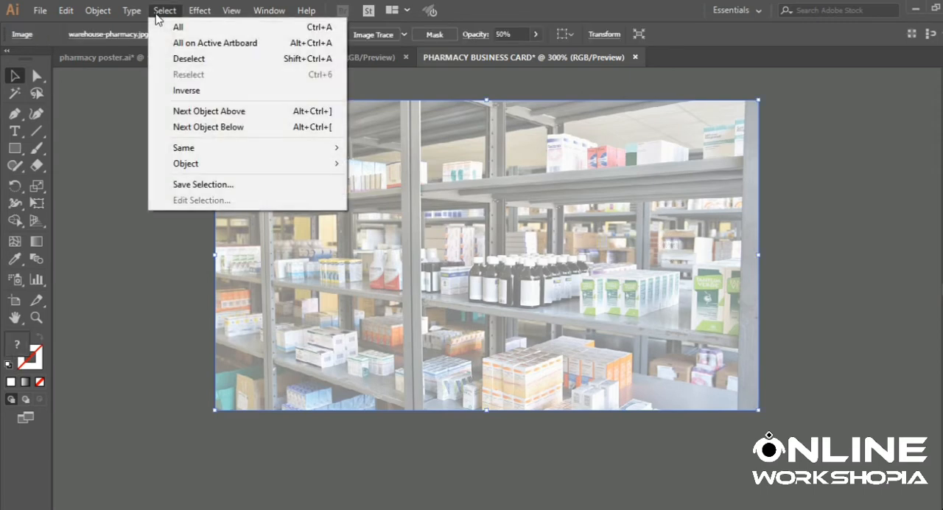
click(98, 10)
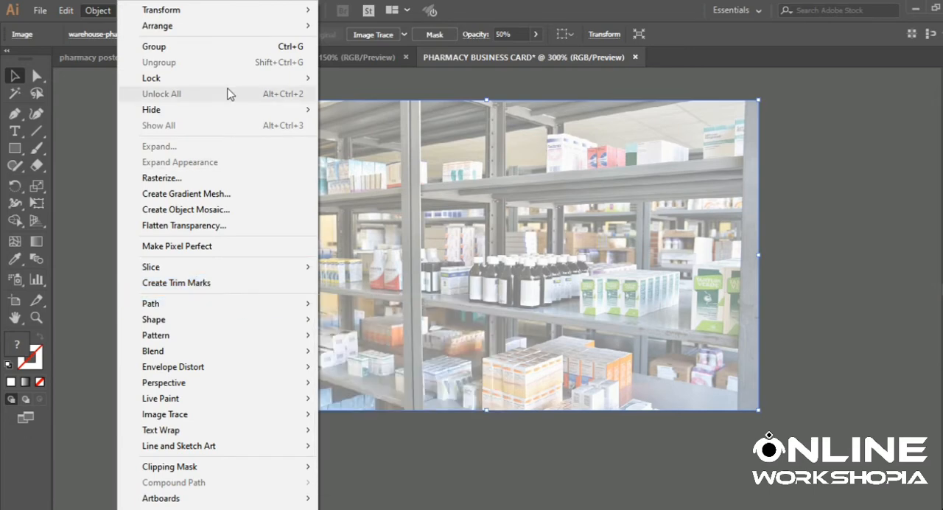
mouse_move(248, 79)
click(353, 78)
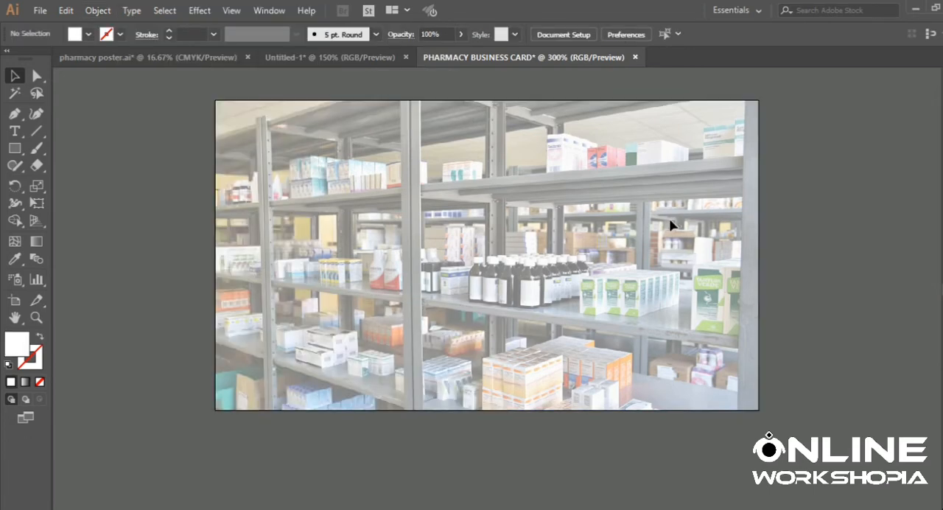
- Bring the Burnham Health Pharmacy logo group to the front and place it on the upper part of the card
scroll(671, 225, down, 4)
scroll(669, 226, up, 4)
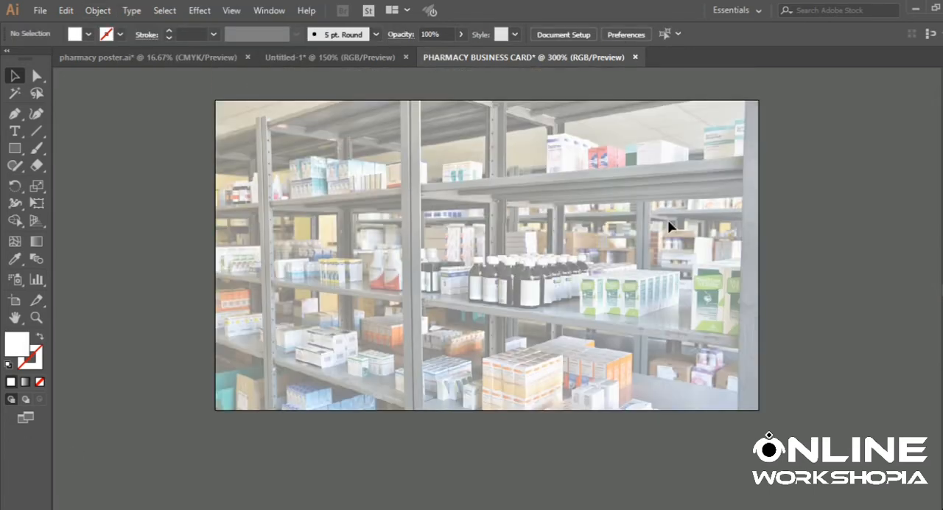
scroll(234, 289, down, 2)
drag(87, 479, 355, 218)
scroll(356, 202, up, 1)
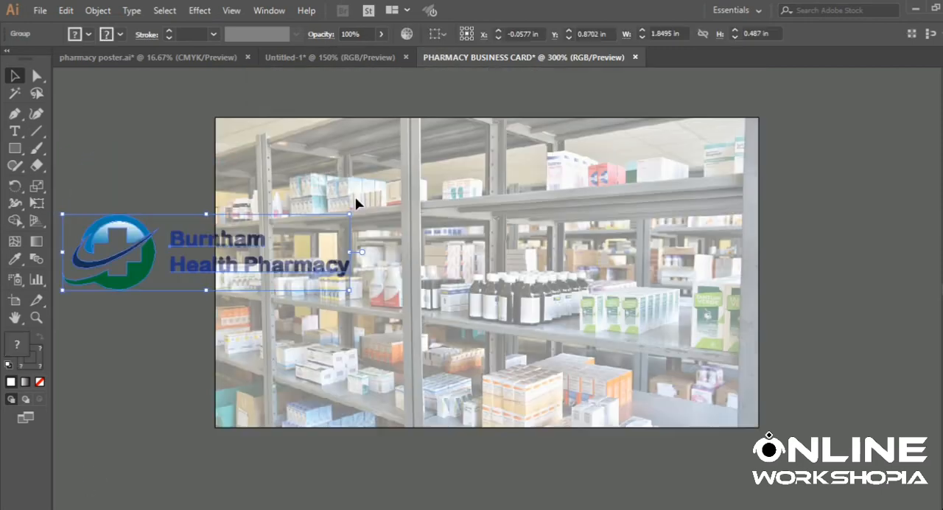
right_click(180, 250)
mouse_move(250, 392)
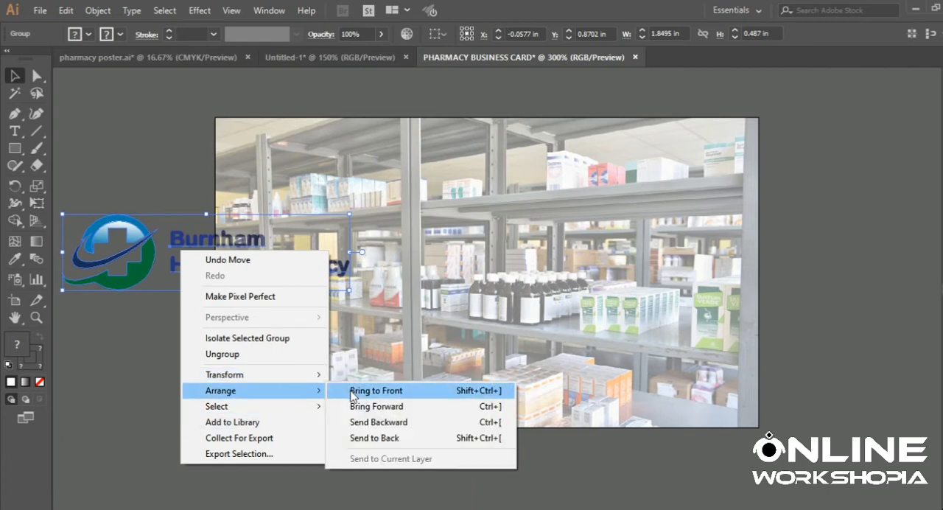
click(361, 390)
drag(131, 237, 366, 200)
- Show the rulers, add margin guides about 1/8 in inside all four card edges, and snap the logo into their upper-left corner
key(ctrl+r)
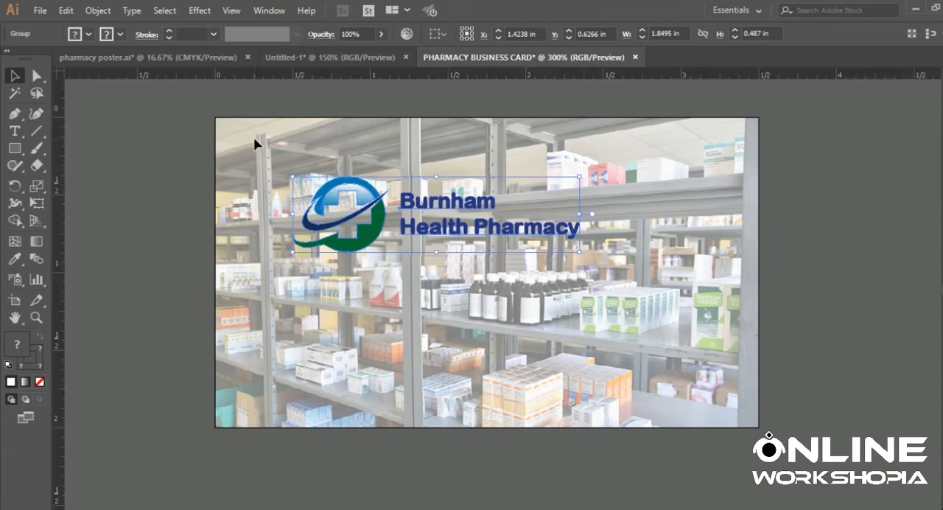
click(211, 103)
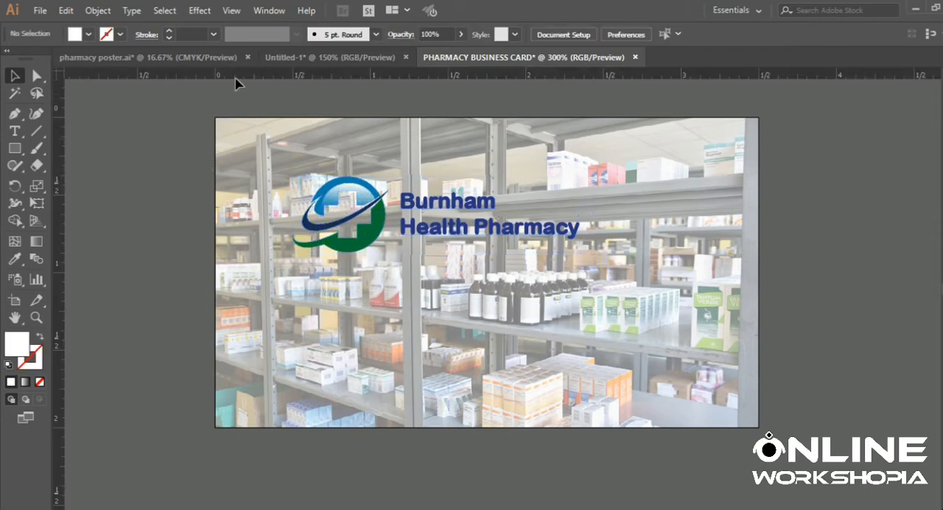
double_click(236, 76)
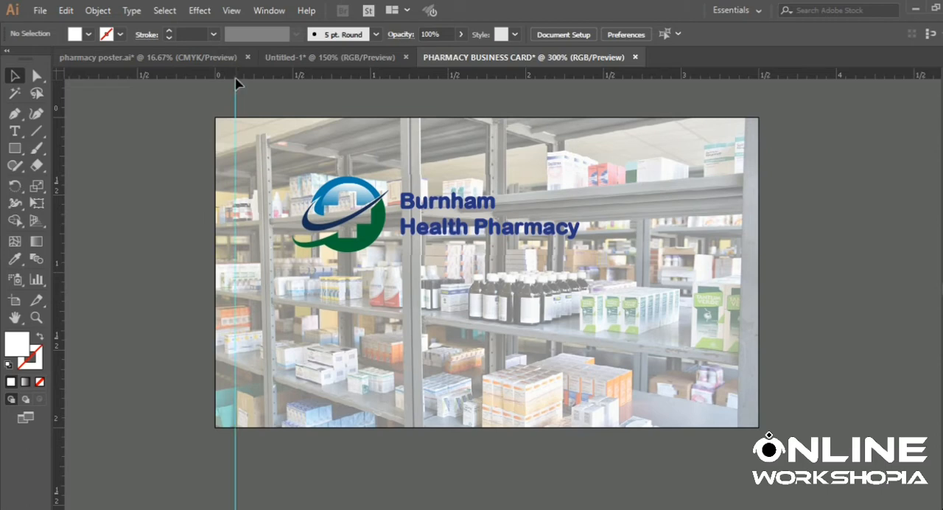
double_click(740, 76)
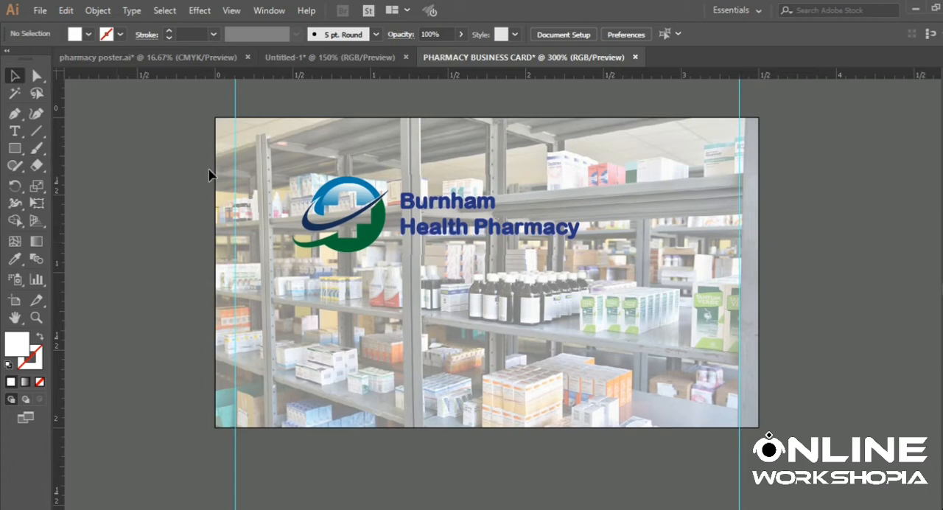
double_click(63, 137)
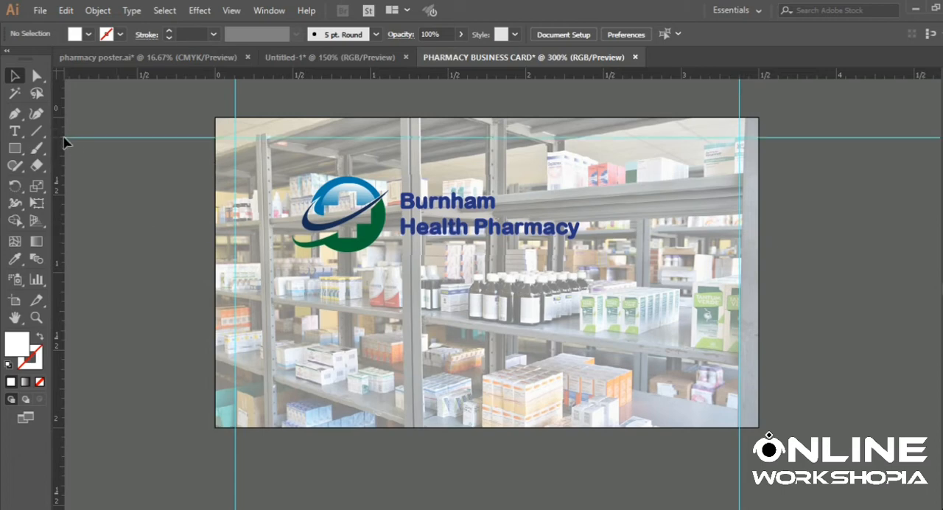
double_click(62, 409)
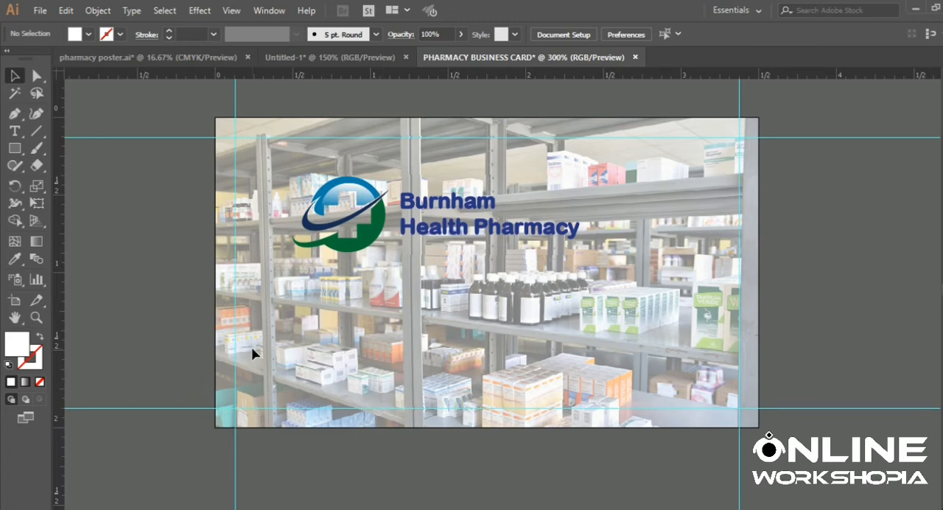
drag(361, 202, 317, 159)
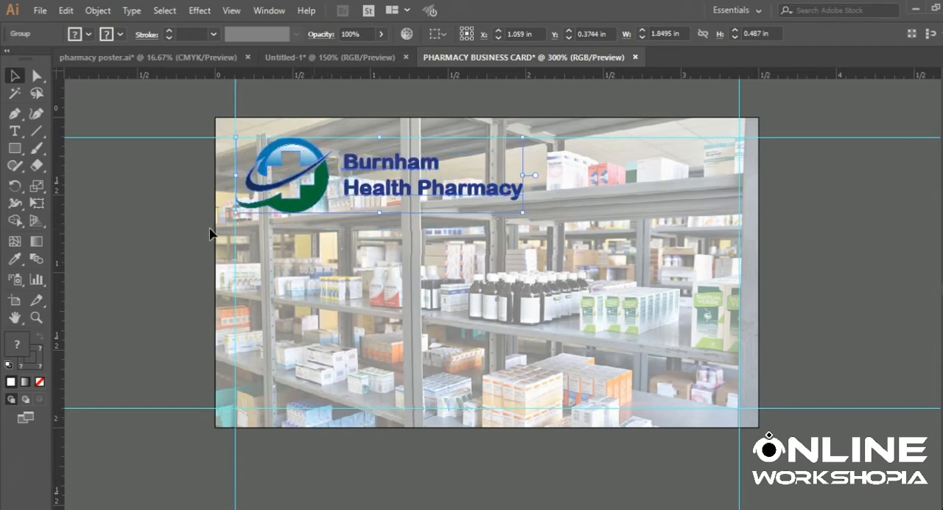
click(173, 212)
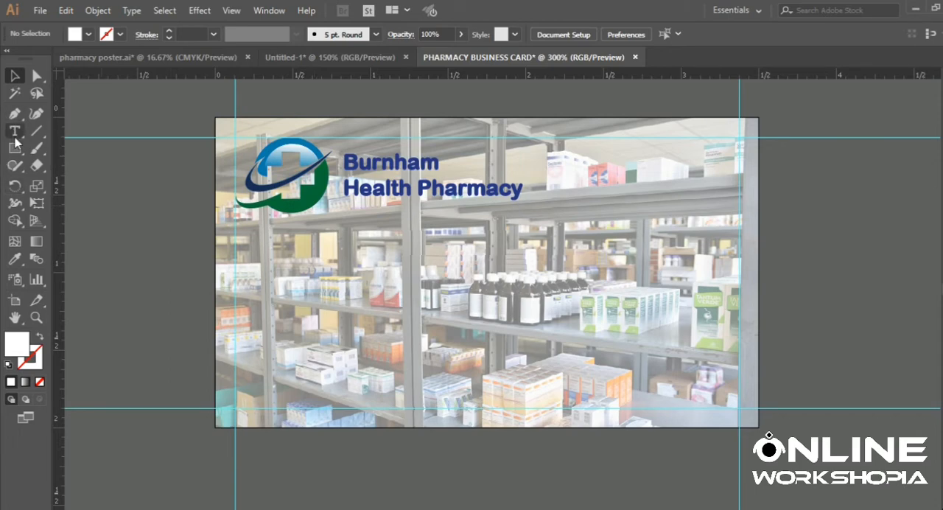
- Draw a closed Pen shape through the card's lower-left corner, the left edge at Y 1 in, the upper-right corner and the lower-right corner
click(14, 114)
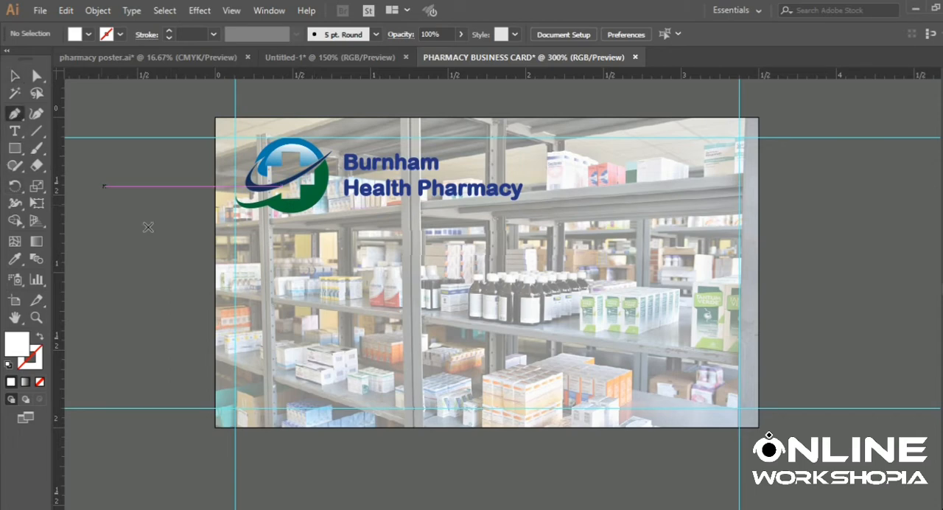
click(214, 426)
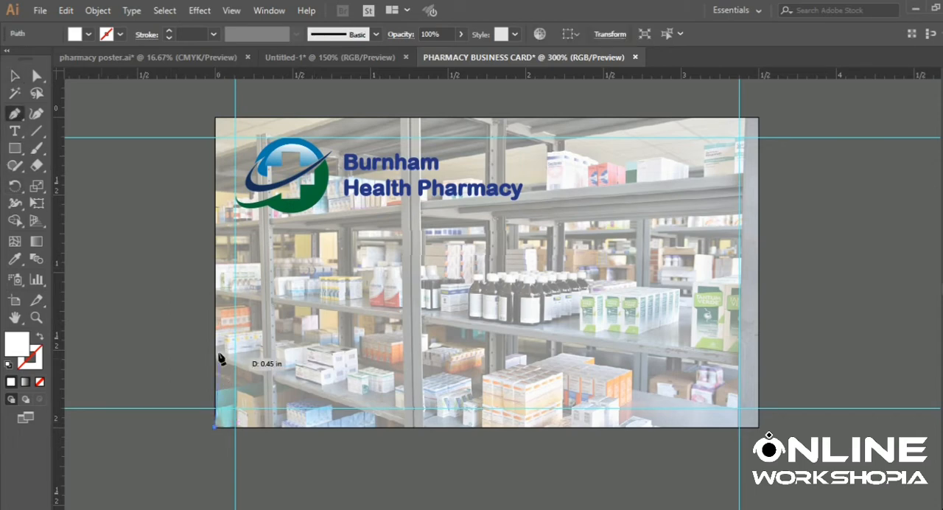
click(215, 281)
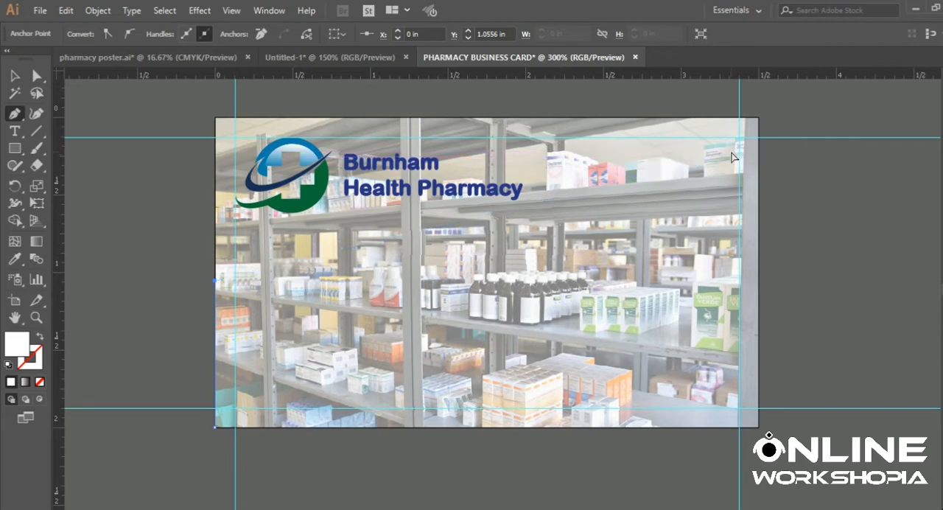
key(ctrl+z)
scroll(587, 238, down, 1)
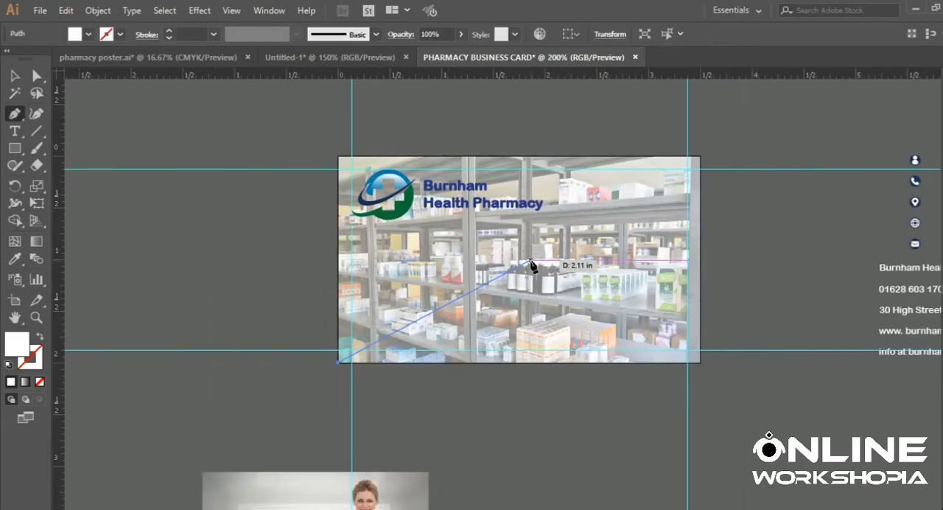
click(338, 259)
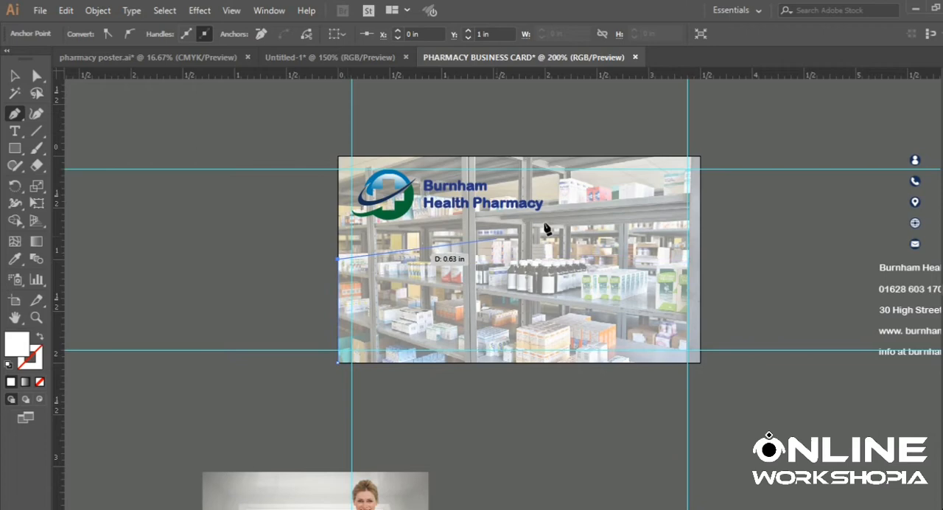
click(700, 157)
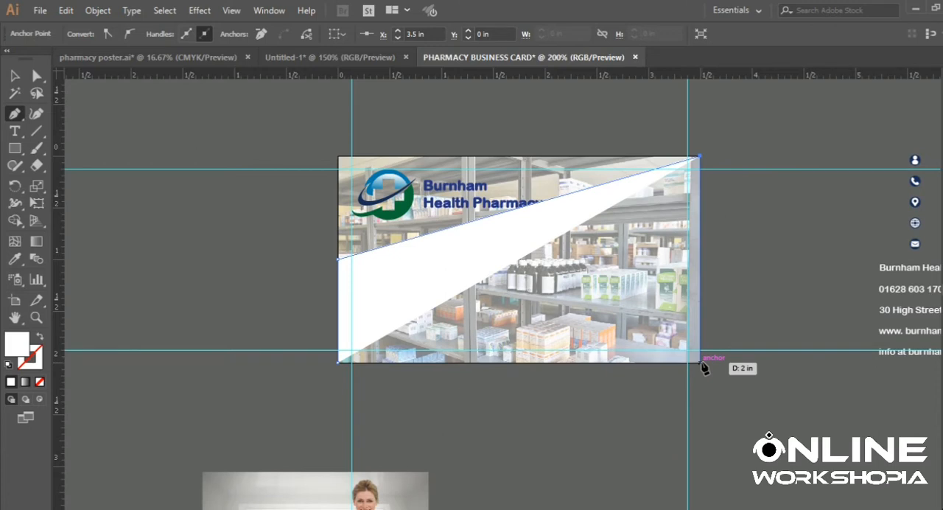
click(701, 362)
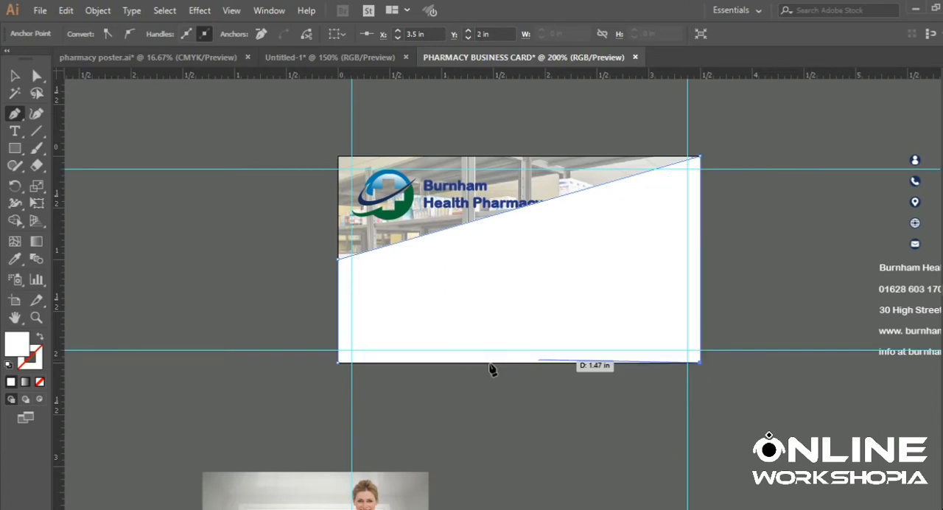
click(338, 361)
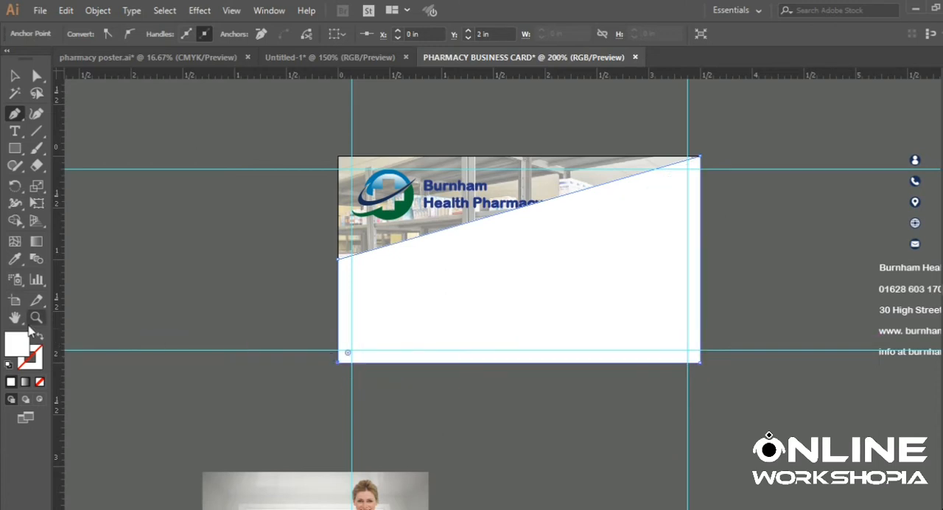
- Clear the slanted shape's fill and apply the dark blue sampled from the logo text with the Eyedropper
click(39, 381)
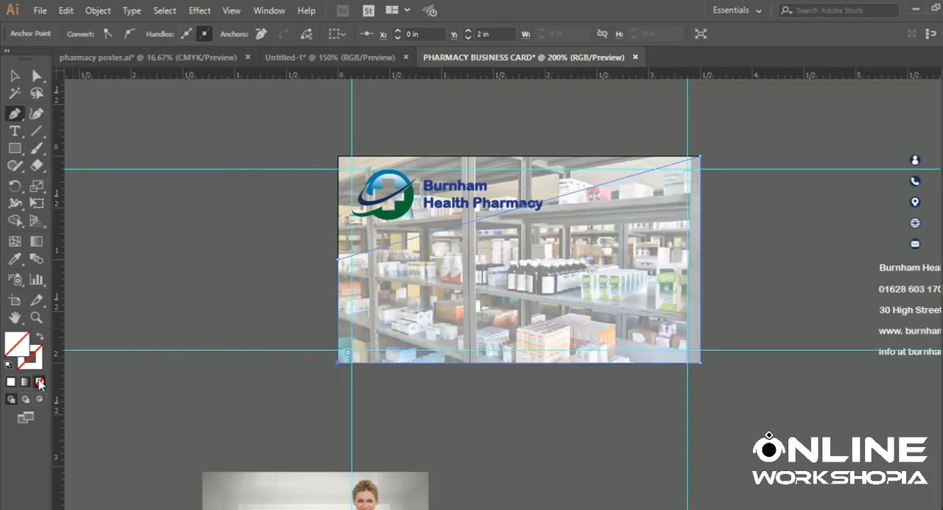
click(14, 259)
click(442, 183)
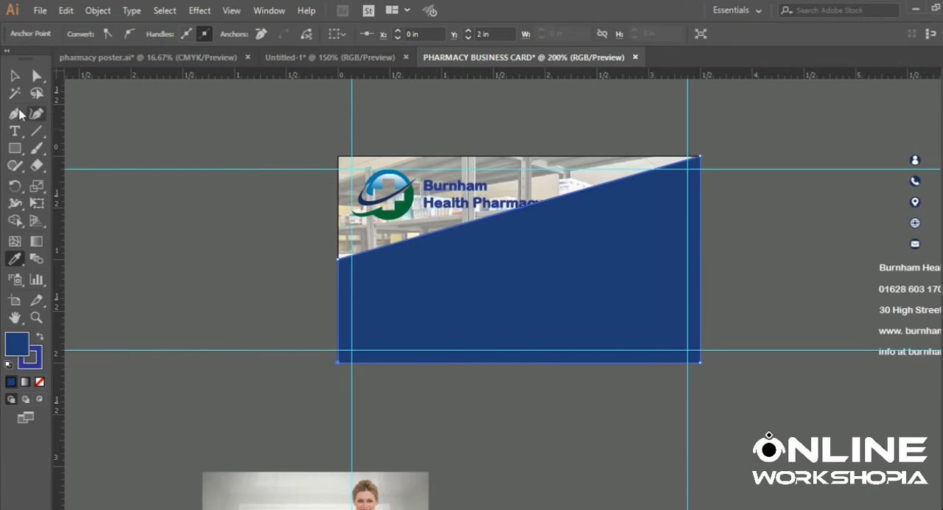
- Remove the outline stroke from the slanted blue shape and deselect it
click(16, 76)
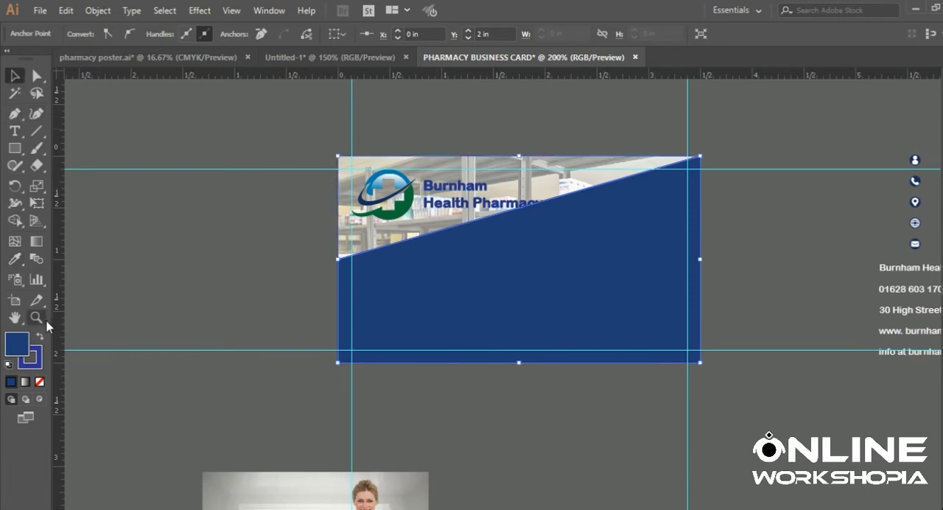
click(40, 364)
click(39, 381)
click(212, 199)
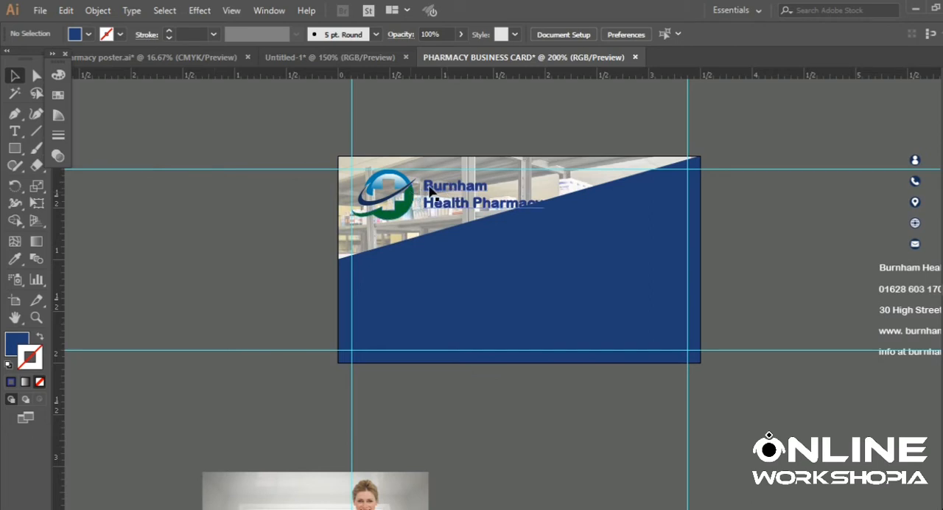
- Recolor the slanted shape with the lighter blue sampled from the logo emblem using the Eyedropper
click(433, 249)
click(16, 259)
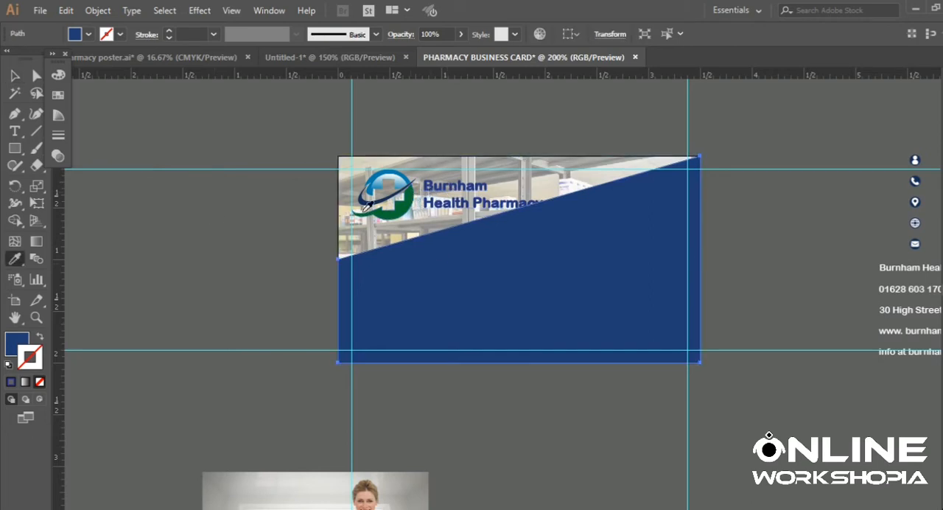
click(378, 175)
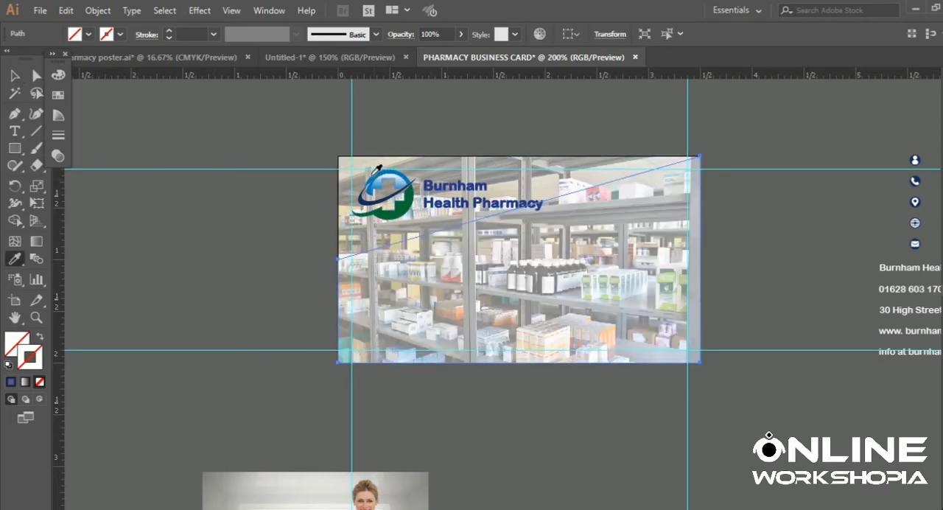
click(374, 181)
click(16, 77)
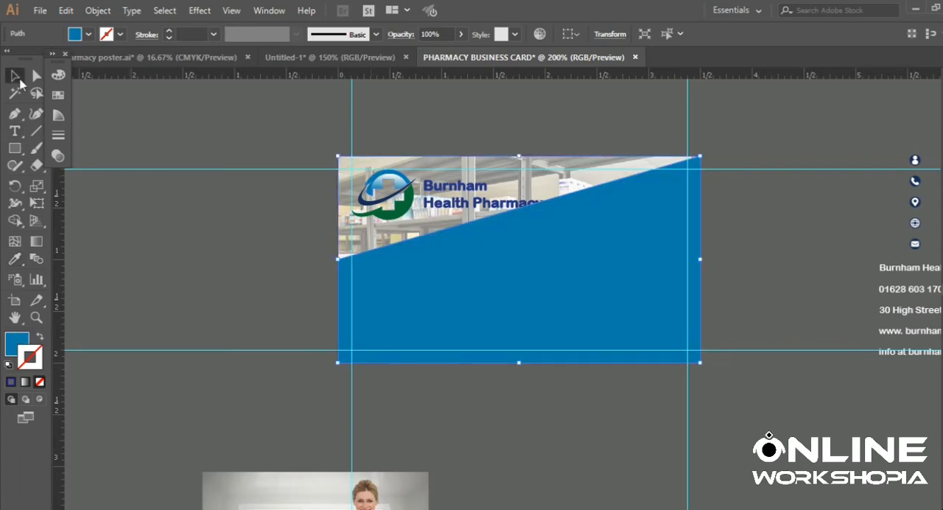
click(153, 235)
- Bring the Burnham Health Pharmacy logo group to the front, above the slanted blue shape
right_click(413, 197)
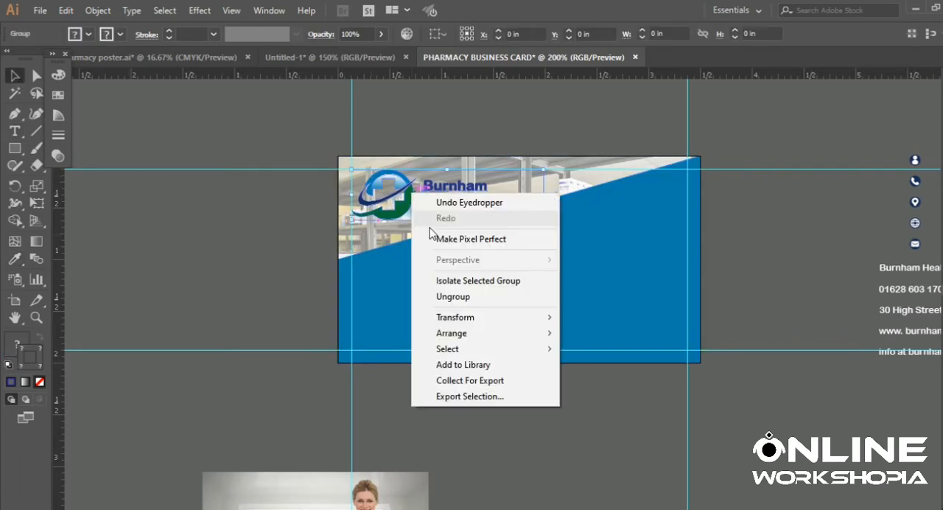
click(574, 393)
click(142, 199)
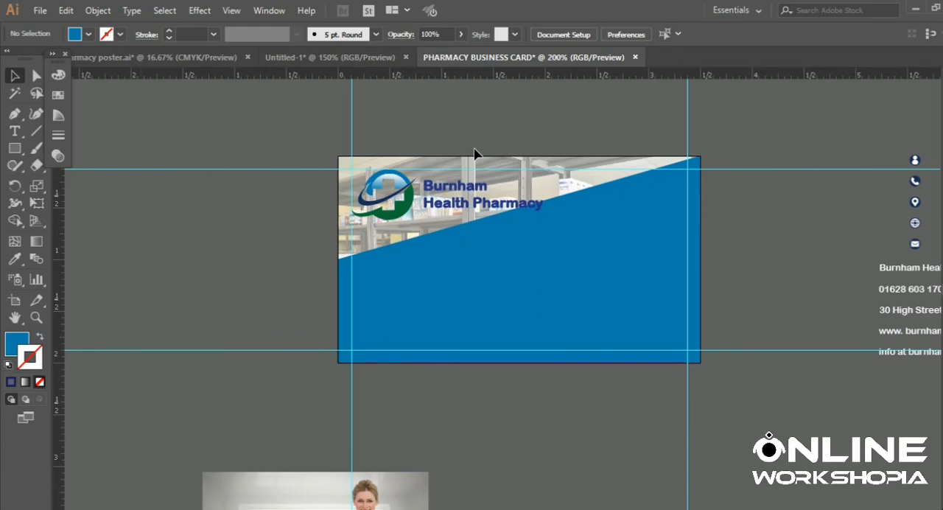
- Move the slanted shape's upper anchor on the card's left edge down to about Y 1.21 in
click(452, 189)
click(443, 245)
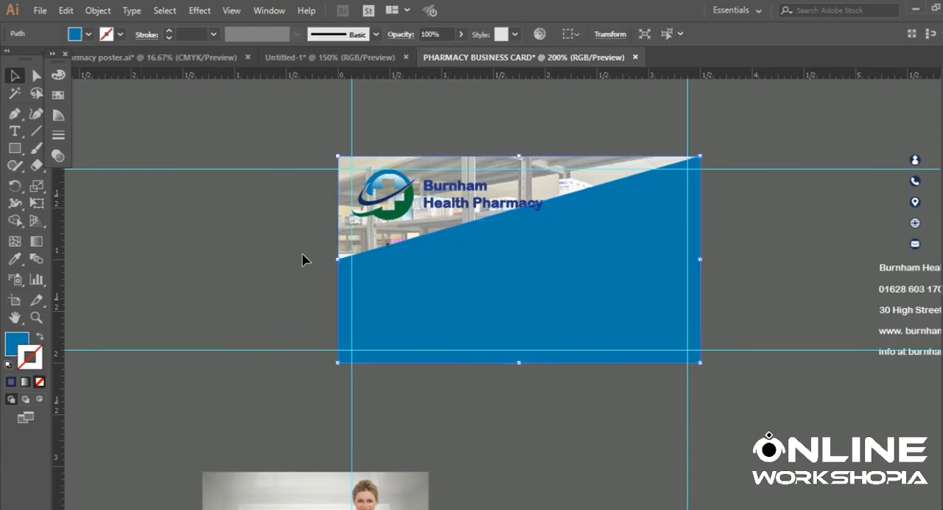
key(a)
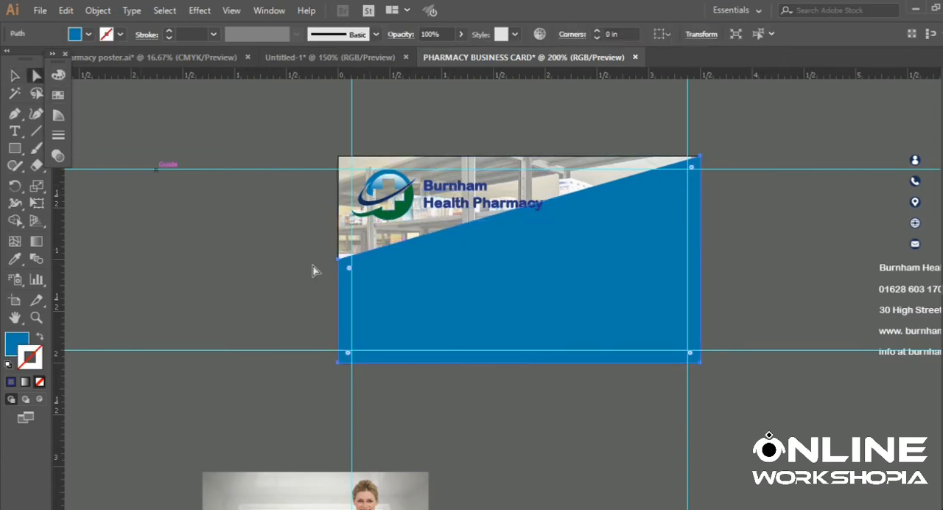
mouse_move(336, 261)
mouse_down()
mouse_move(336, 280)
mouse_move(341, 263)
mouse_move(341, 272)
mouse_up()
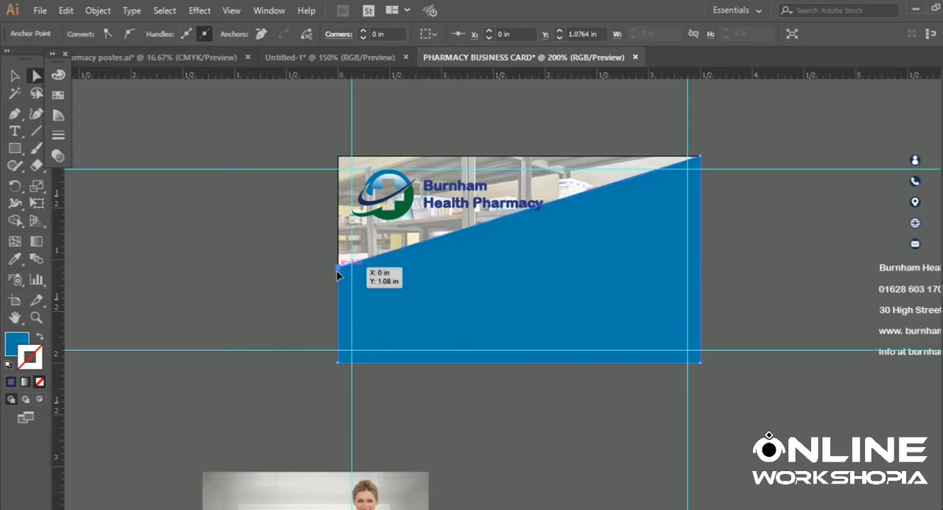
drag(338, 269, 336, 275)
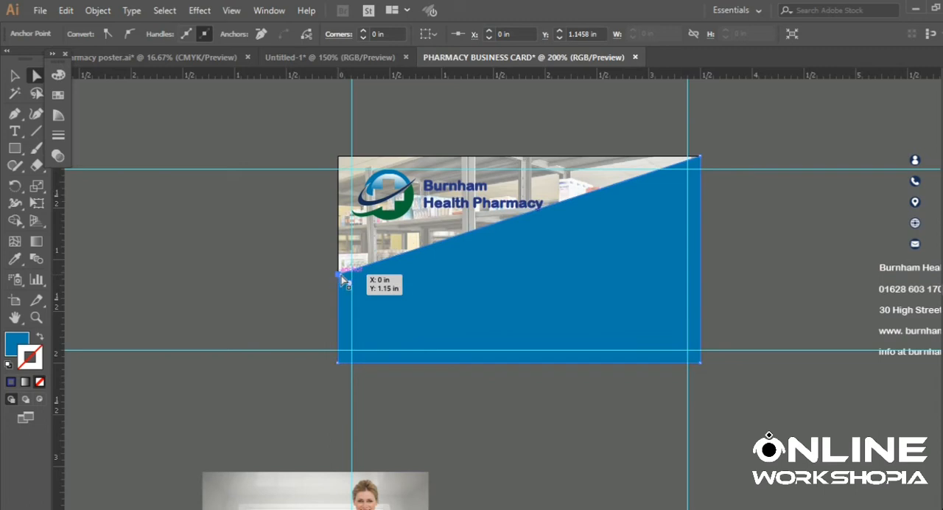
drag(340, 275, 340, 283)
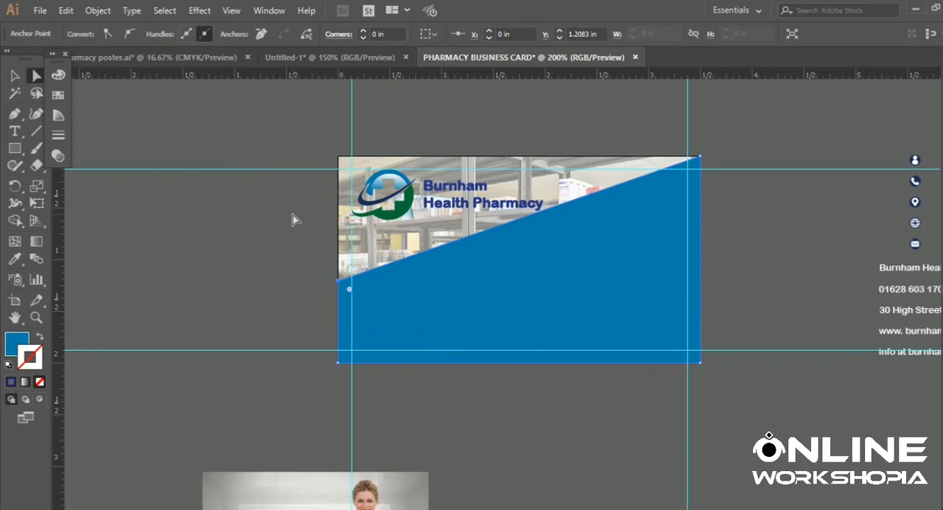
click(392, 356)
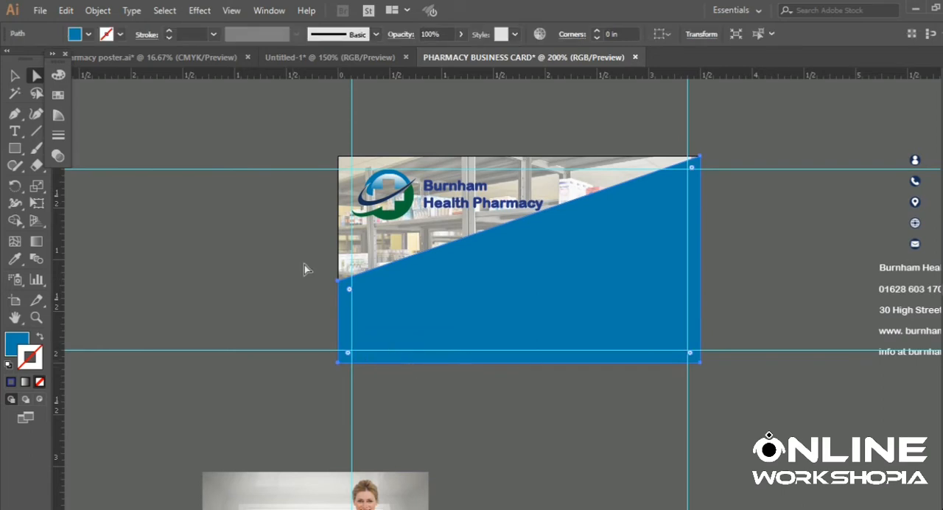
click(259, 221)
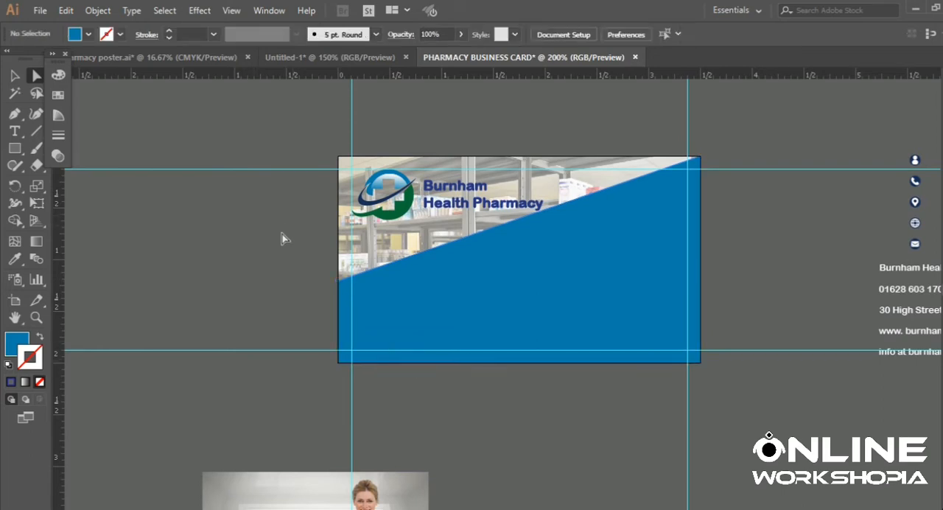
- Scale the logo group down slightly to about 1.84 in wide, keeping its left edge on the margin guide
click(405, 195)
click(15, 76)
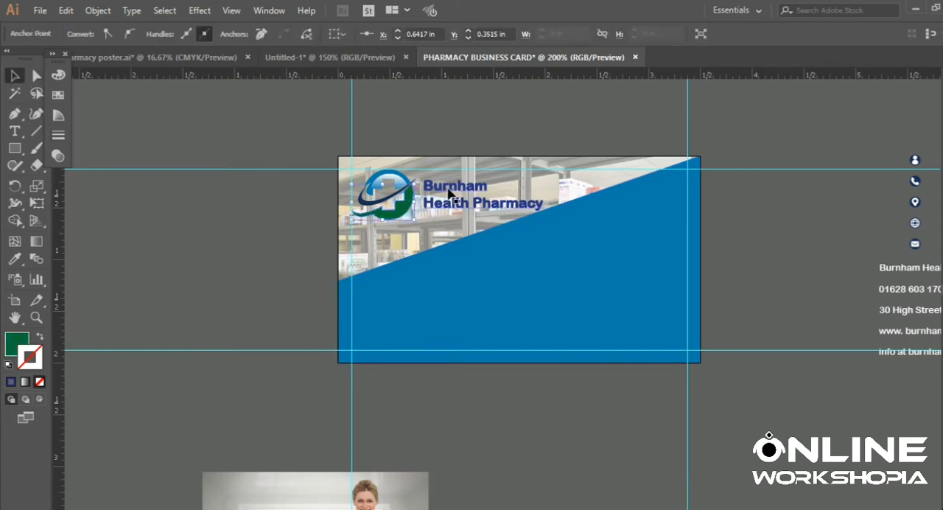
click(482, 192)
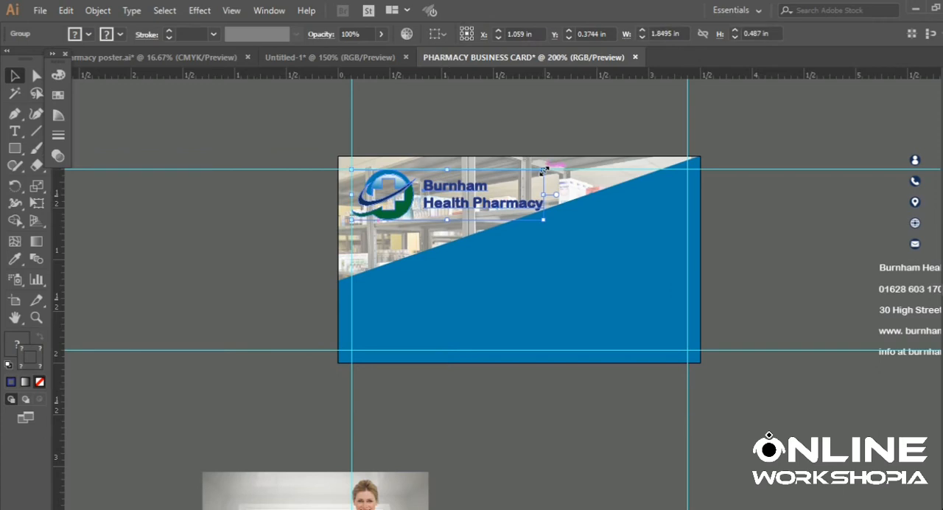
drag(543, 170, 542, 171)
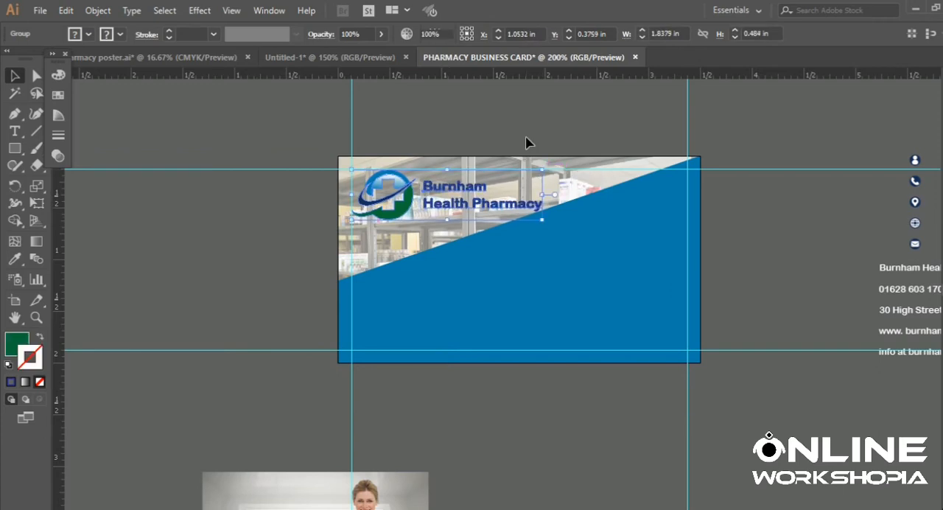
click(526, 143)
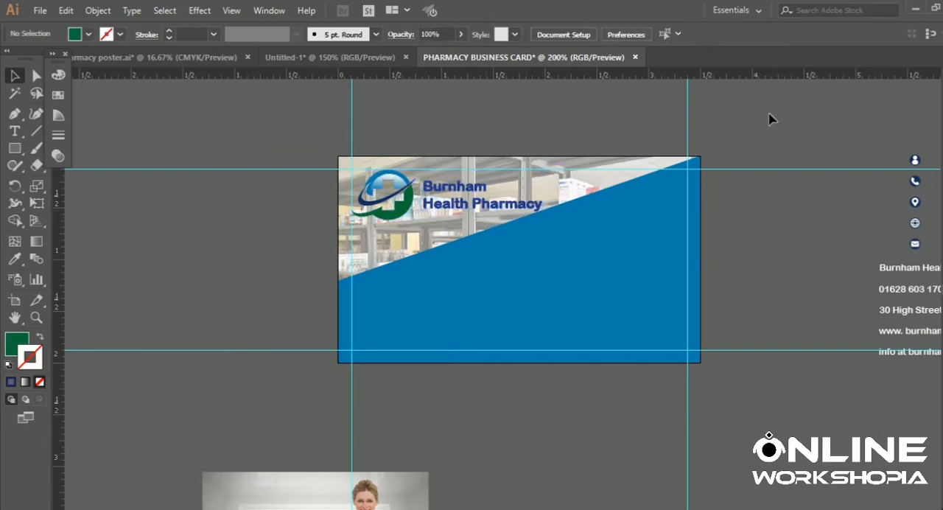
- Move the column of five contact icons onto the middle of the blue shape and bring it to the front
scroll(671, 183, down, 1)
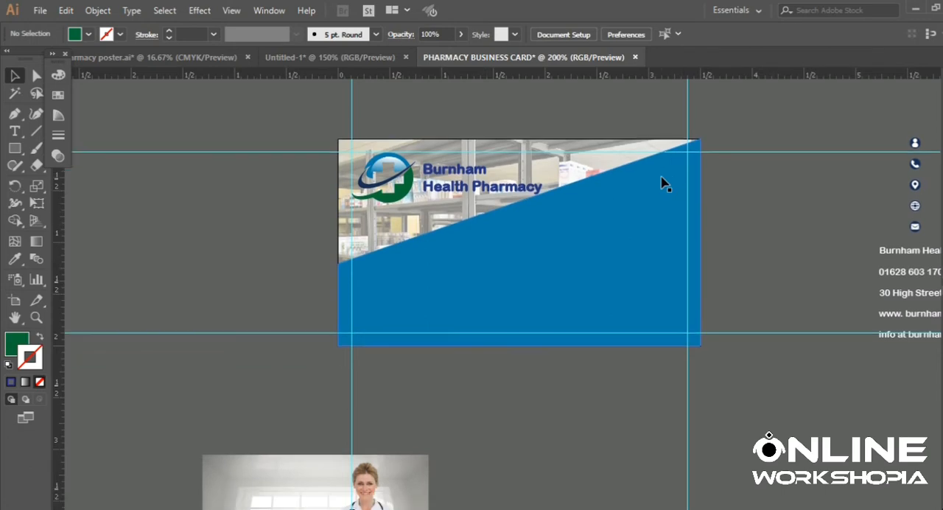
scroll(590, 223, down, 1)
scroll(589, 223, up, 1)
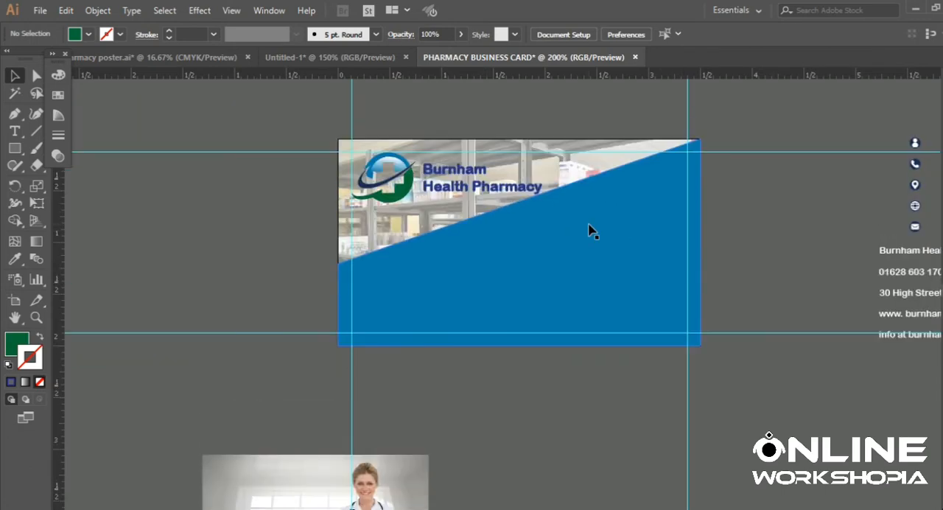
click(913, 143)
click(890, 131)
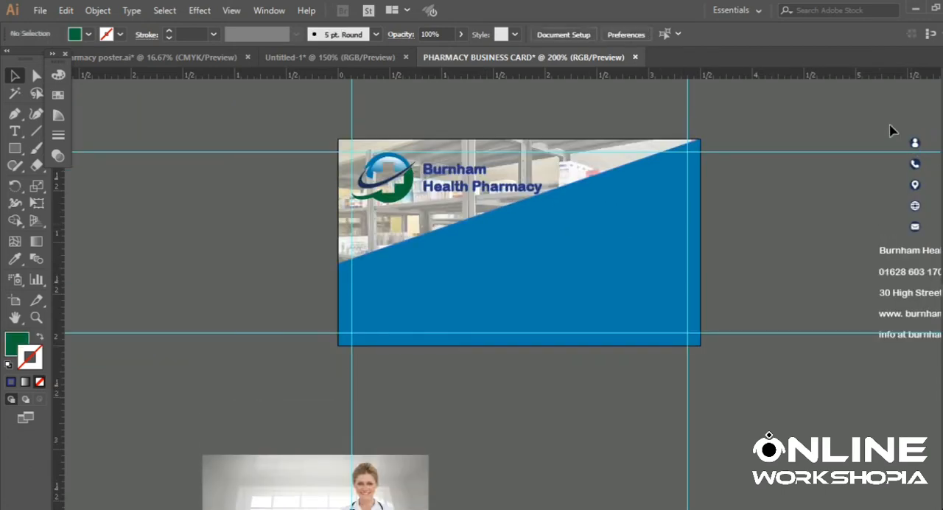
scroll(890, 130, right, 3)
click(741, 141)
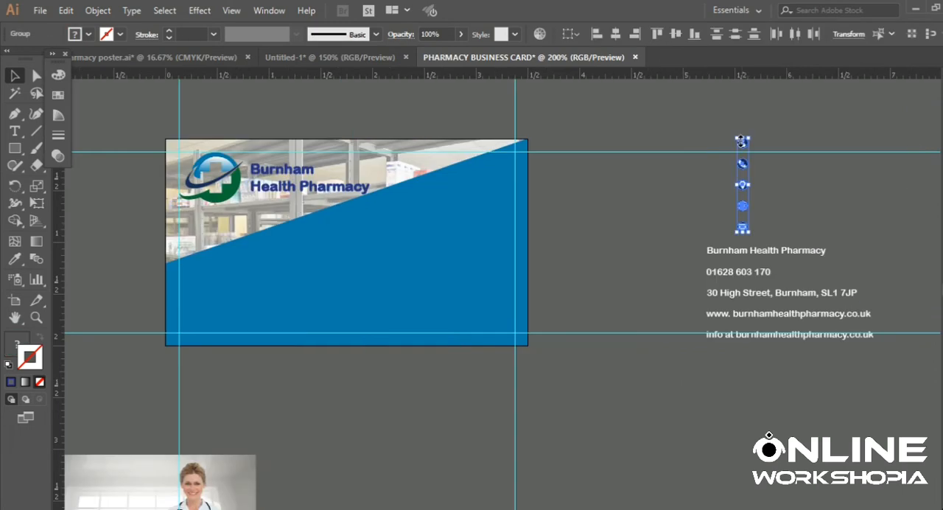
drag(741, 142, 334, 234)
scroll(683, 171, down, 1)
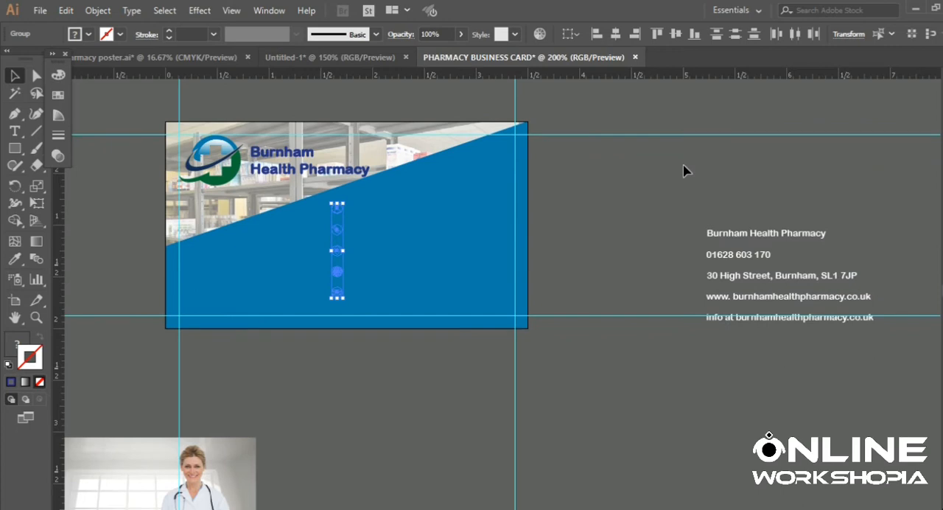
right_click(406, 208)
mouse_move(475, 342)
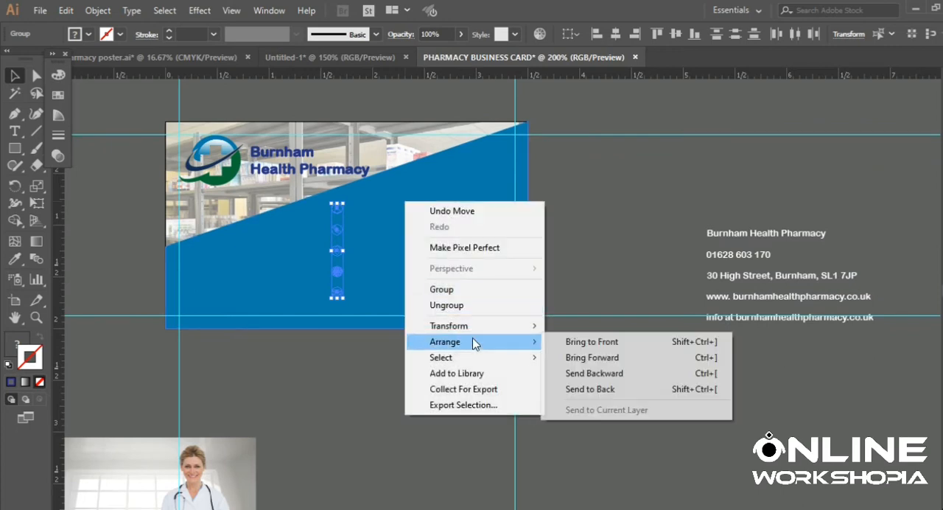
click(563, 394)
- Group the five contact icons and move the group down and slightly left, just above the lower margin guide
mouse_move(339, 213)
mouse_down()
mouse_move(335, 228)
mouse_move(336, 213)
mouse_up()
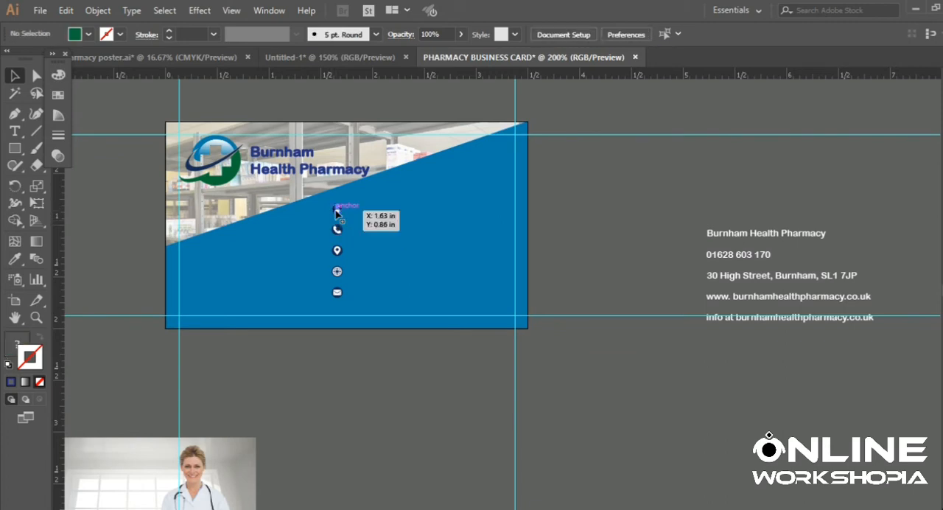
click(336, 214)
right_click(344, 237)
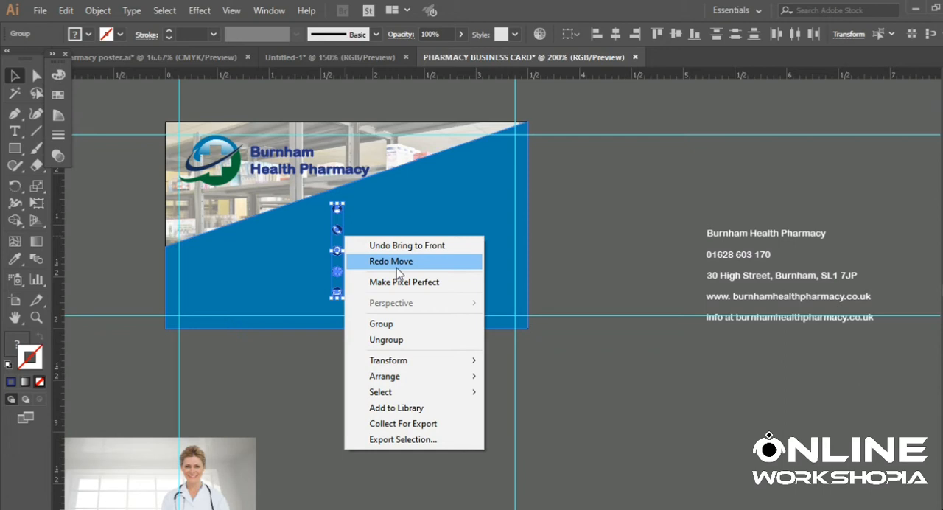
click(380, 325)
click(597, 165)
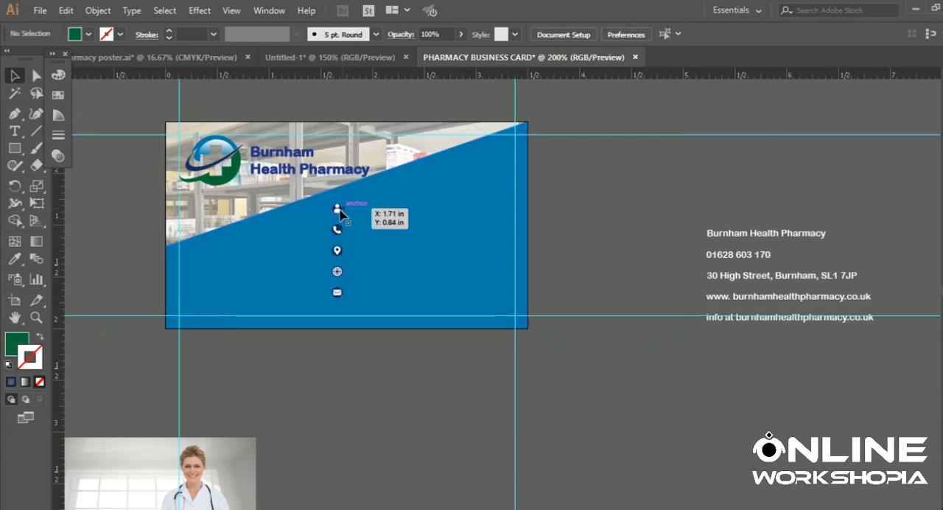
drag(341, 214, 335, 231)
click(572, 192)
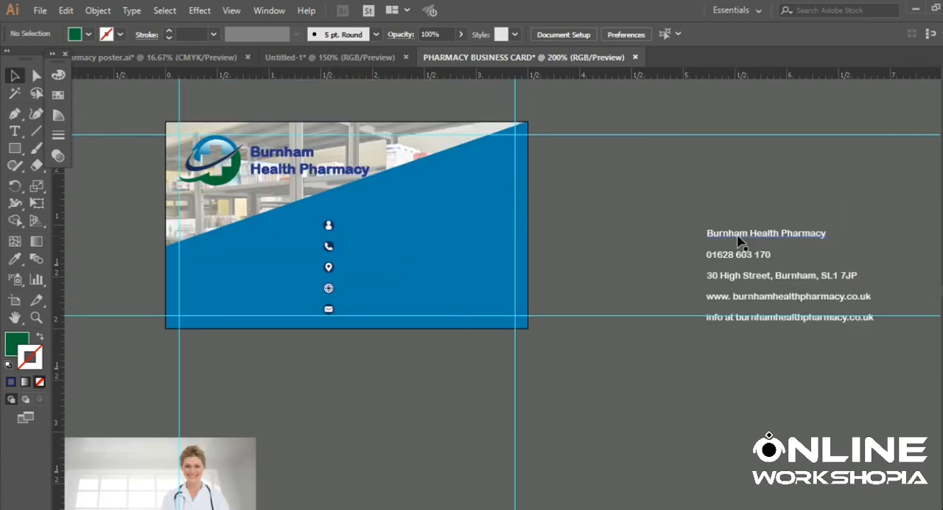
- Try to move the five contact text lines onto the blue shape beside the icons, and undo the move
click(739, 240)
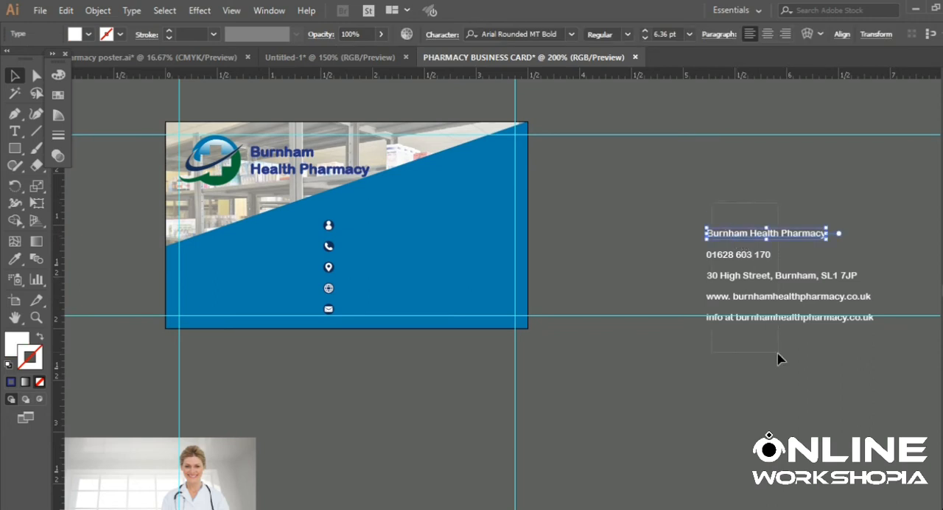
drag(724, 236, 372, 230)
click(598, 216)
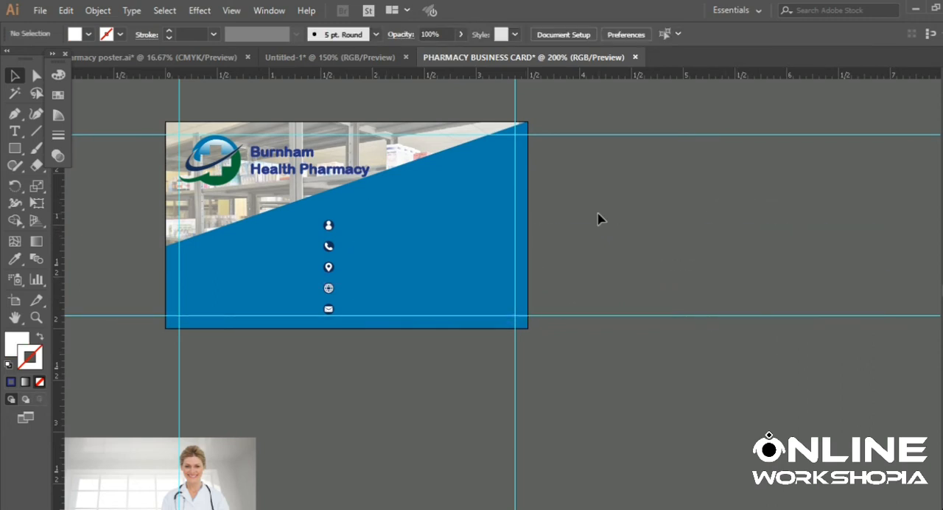
key(ctrl+z)
key(ctrl+z)
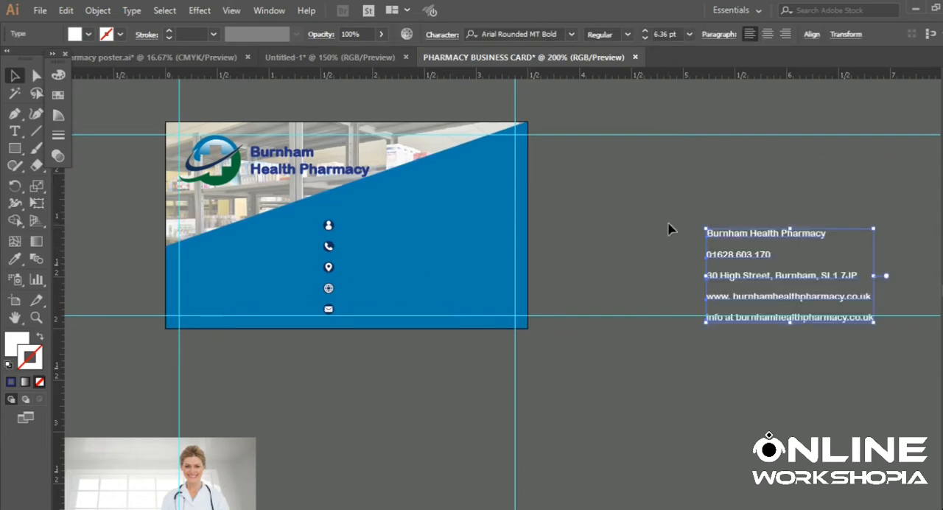
- Bring the contact text lines to the front, try moving the first line onto the card, and undo that move
right_click(668, 229)
click(726, 233)
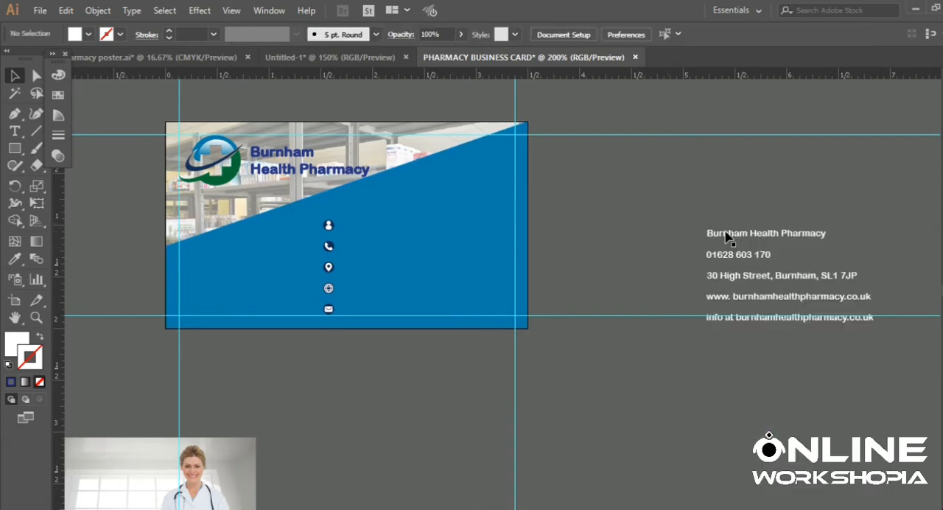
drag(742, 232, 454, 233)
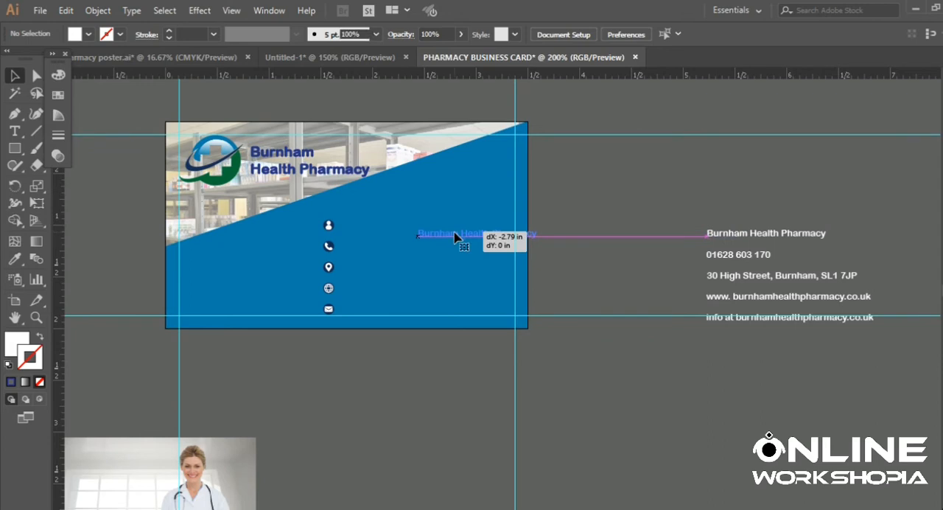
key(ctrl+z)
drag(774, 338, 681, 166)
right_click(681, 166)
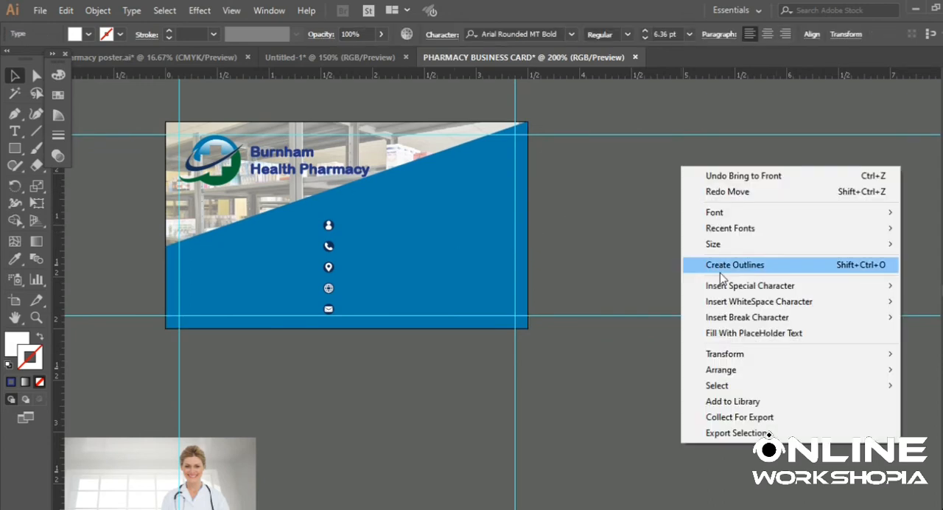
mouse_move(711, 212)
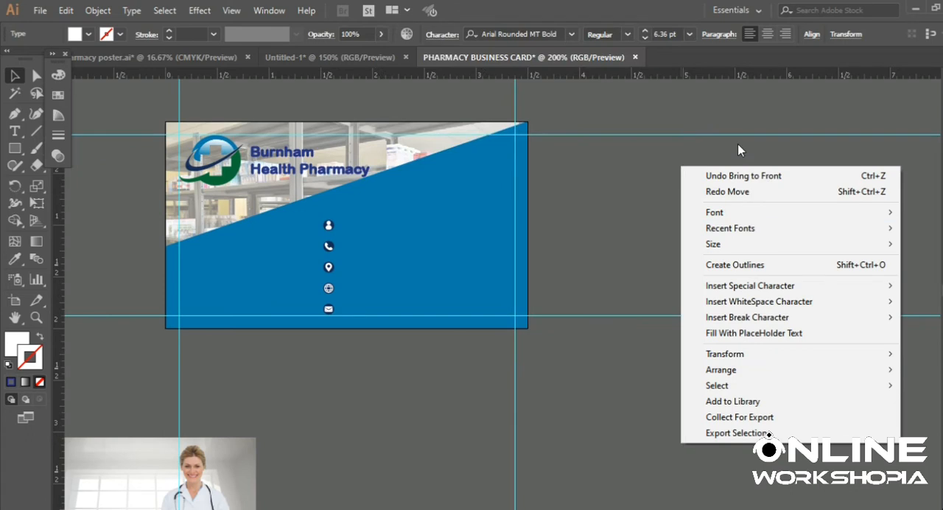
click(738, 145)
drag(681, 201, 784, 347)
right_click(722, 208)
click(732, 303)
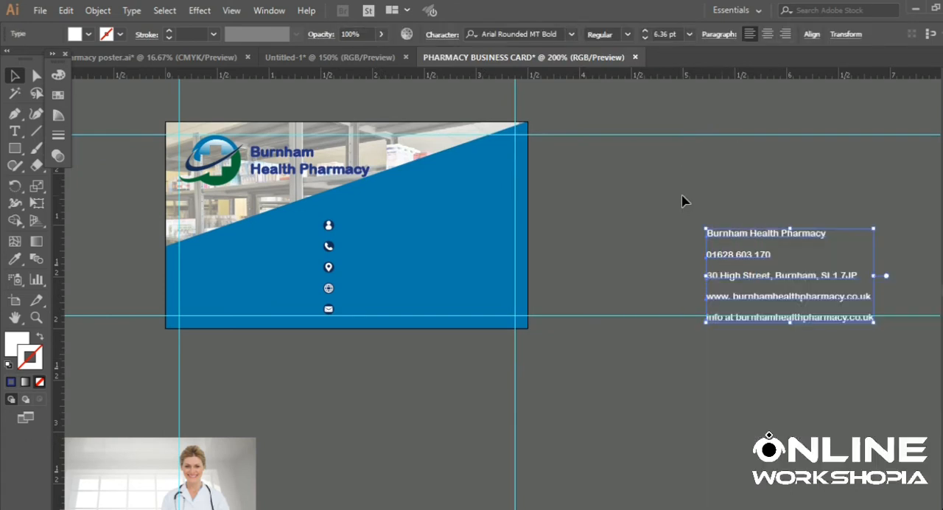
- Group the five contact text lines and move the group onto the blue shape, to the right of the icon column
drag(682, 189, 766, 335)
key(ctrl+g)
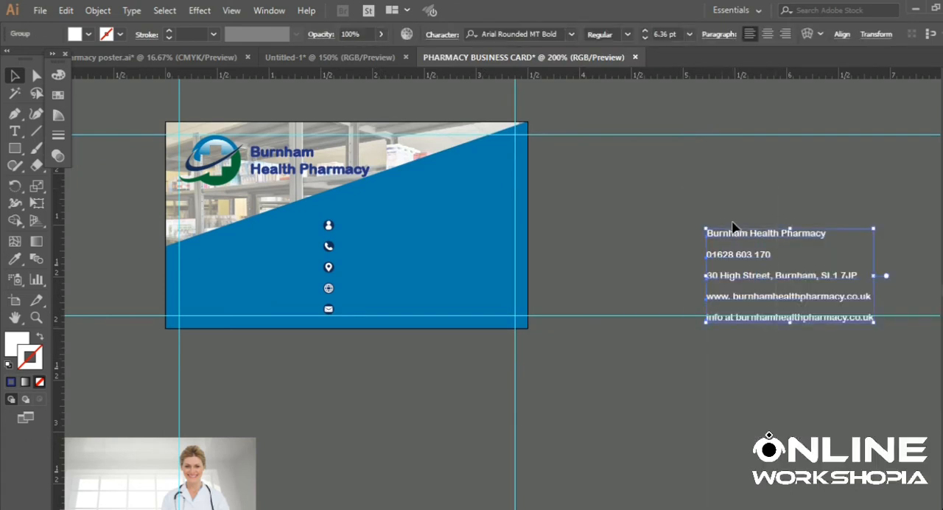
drag(739, 251, 331, 227)
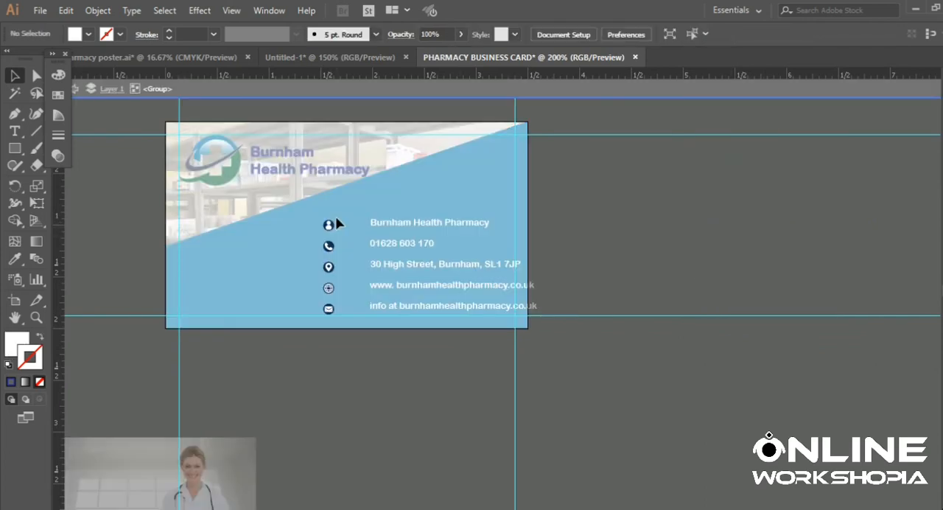
- Vertically center-align the icon group and the contact text group with each other
click(330, 227)
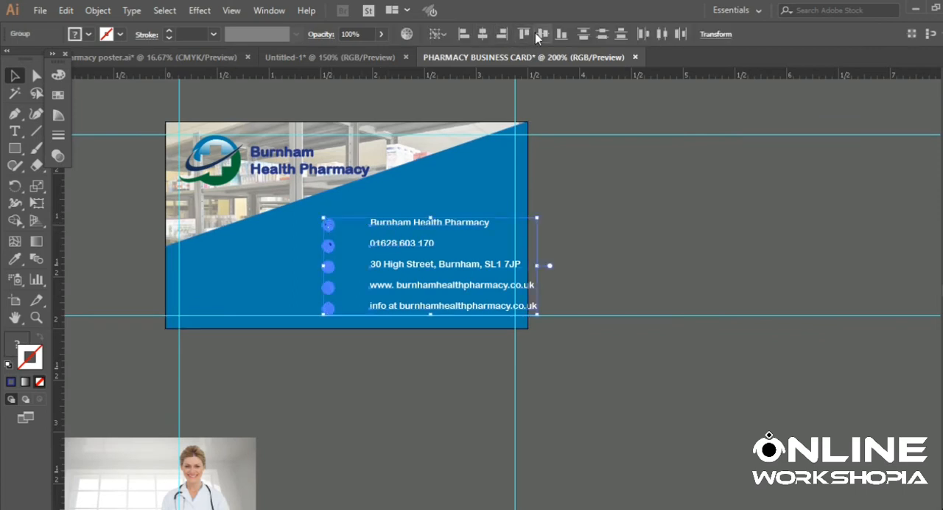
click(535, 34)
click(562, 203)
- Move the contact text group about 0.22 in left, closer to the icons, keeping its height
scroll(582, 168, down, 1)
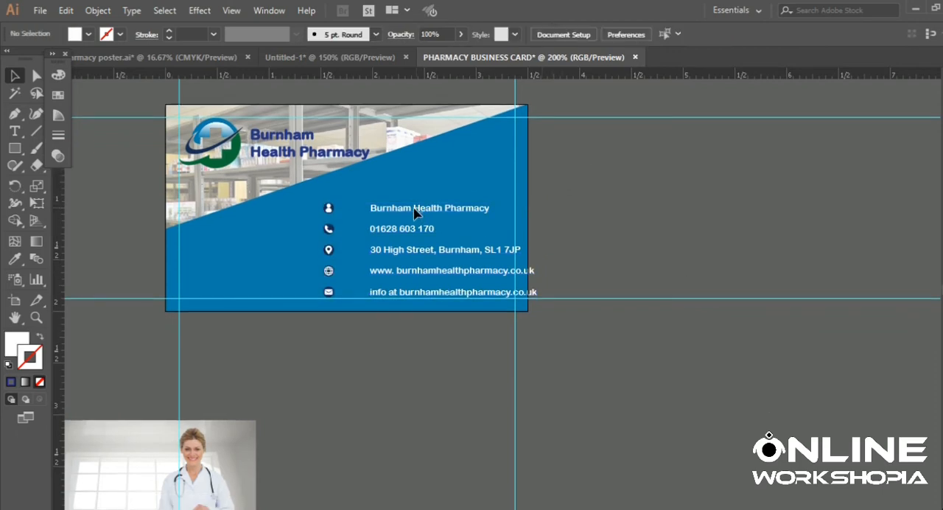
drag(417, 211, 394, 211)
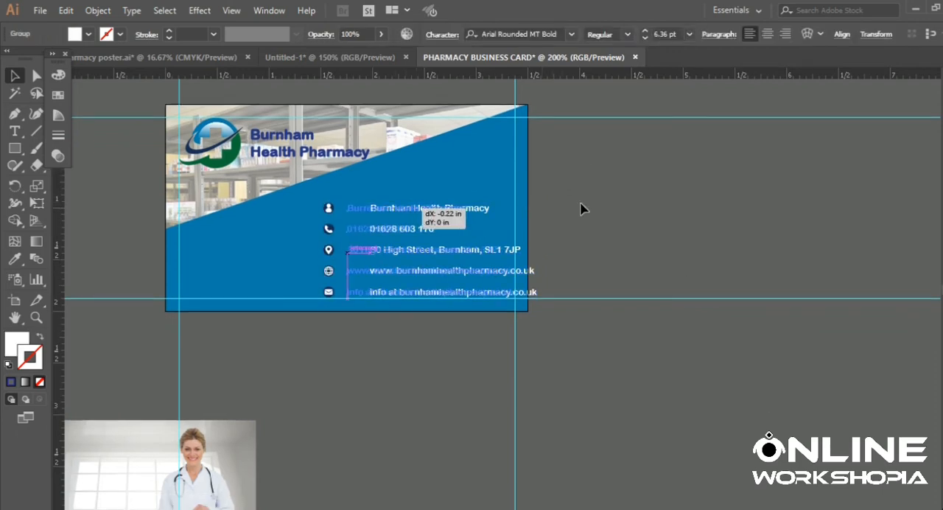
click(621, 206)
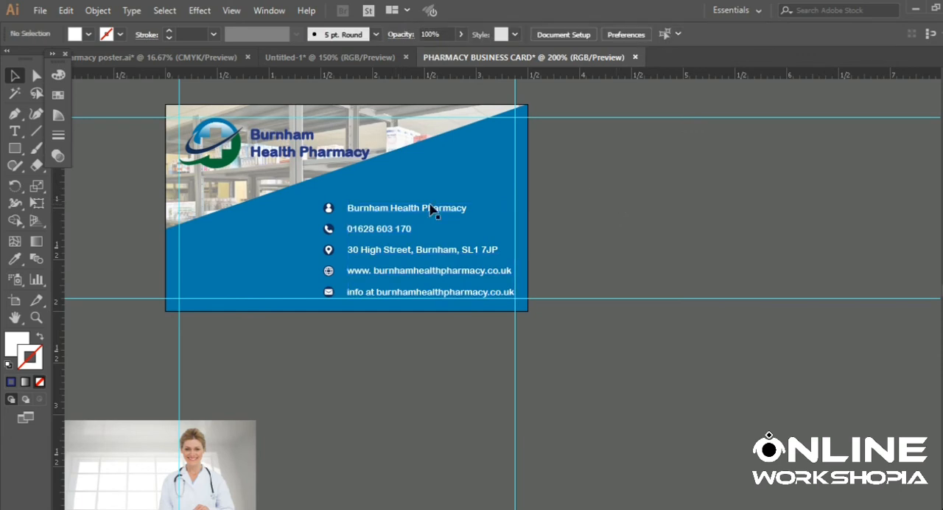
- Move the icon group and the contact text group together slightly left, clear of the card's right margin guide
click(330, 206)
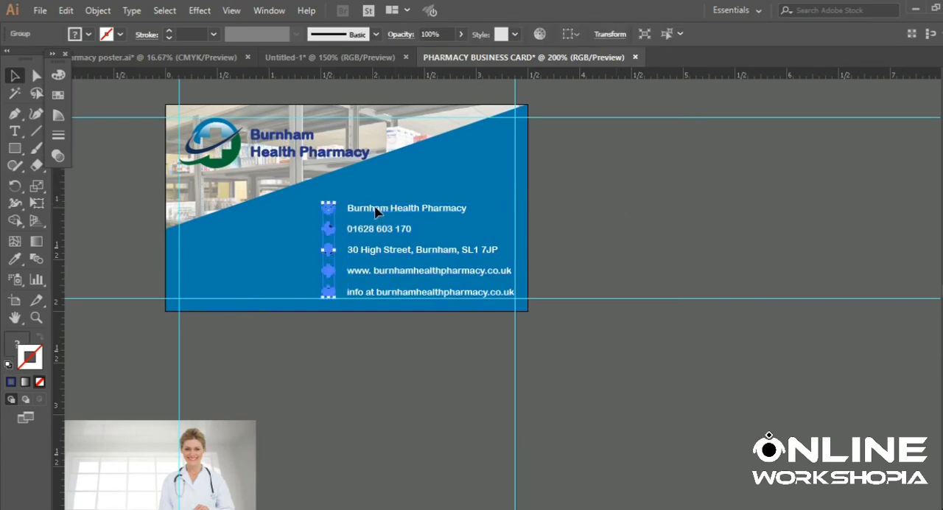
shift+click(376, 211)
drag(376, 211, 359, 212)
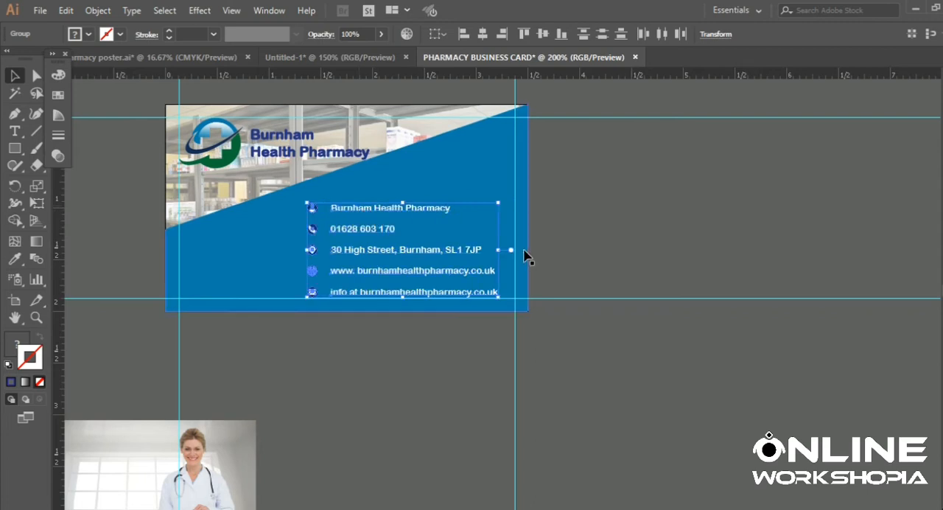
click(571, 213)
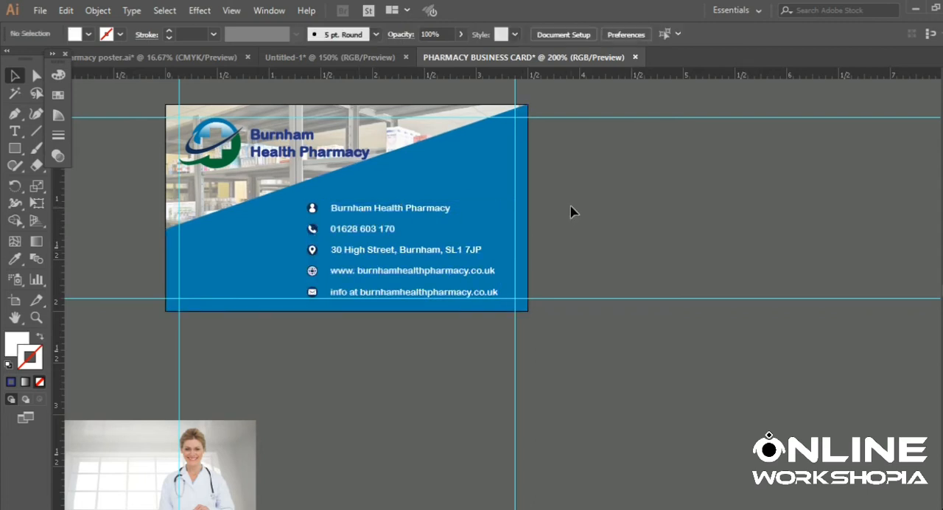
scroll(571, 212, up, 2)
scroll(571, 212, down, 1)
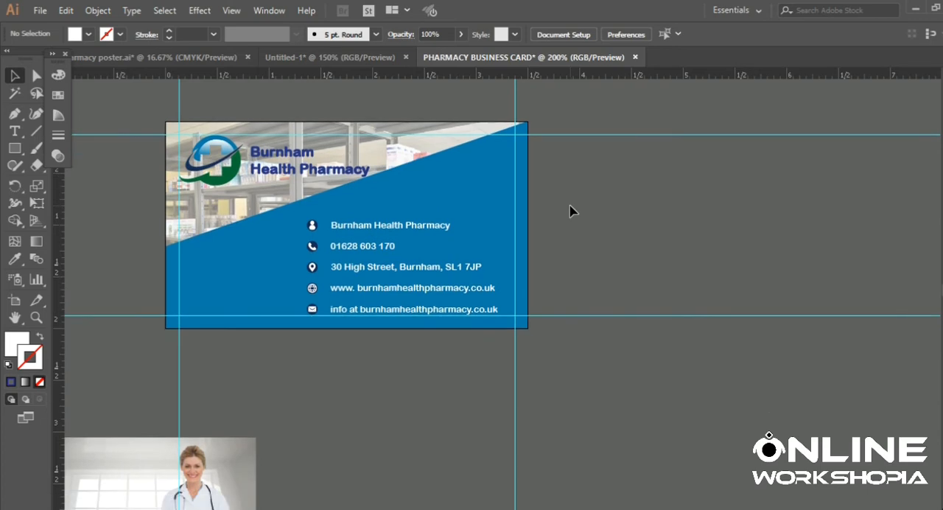
click(426, 230)
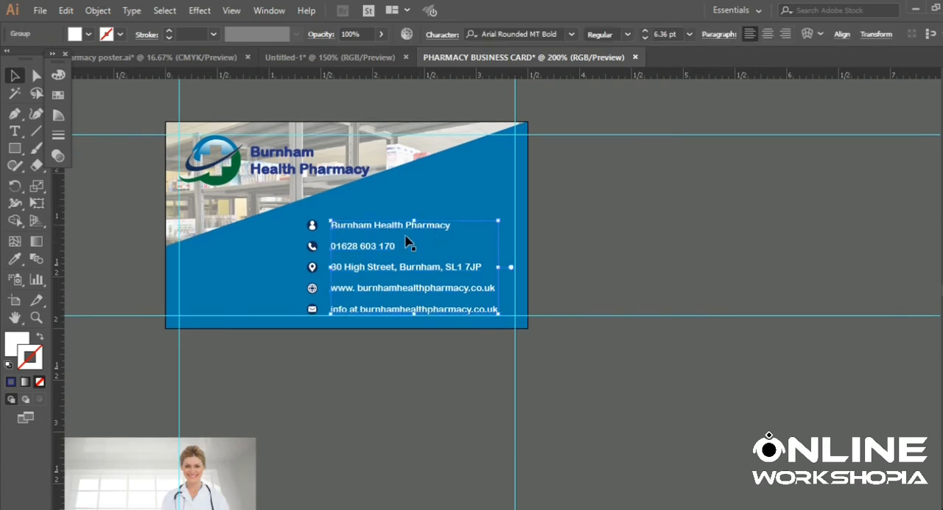
click(626, 211)
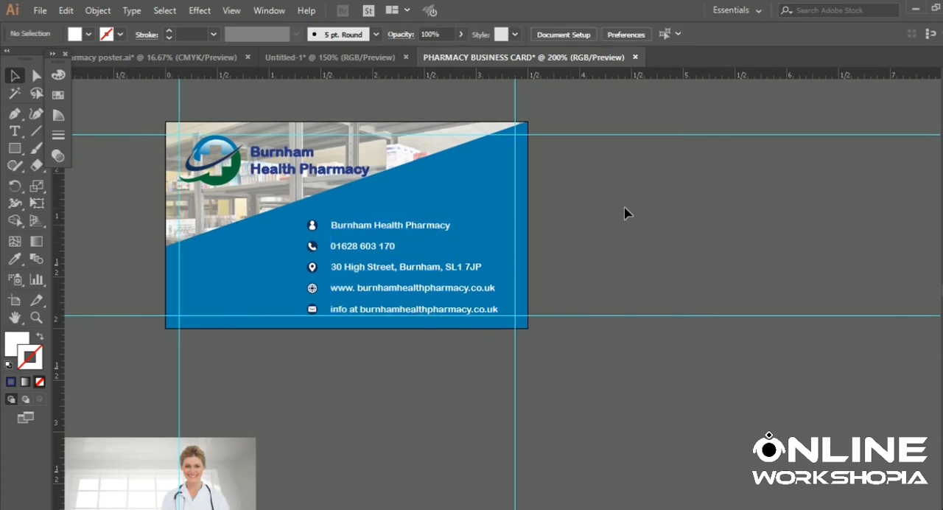
click(14, 113)
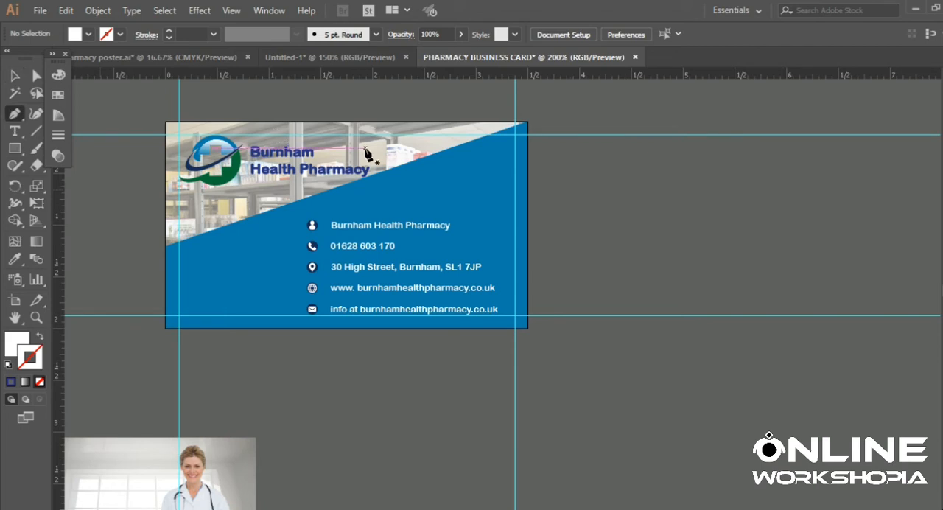
click(417, 122)
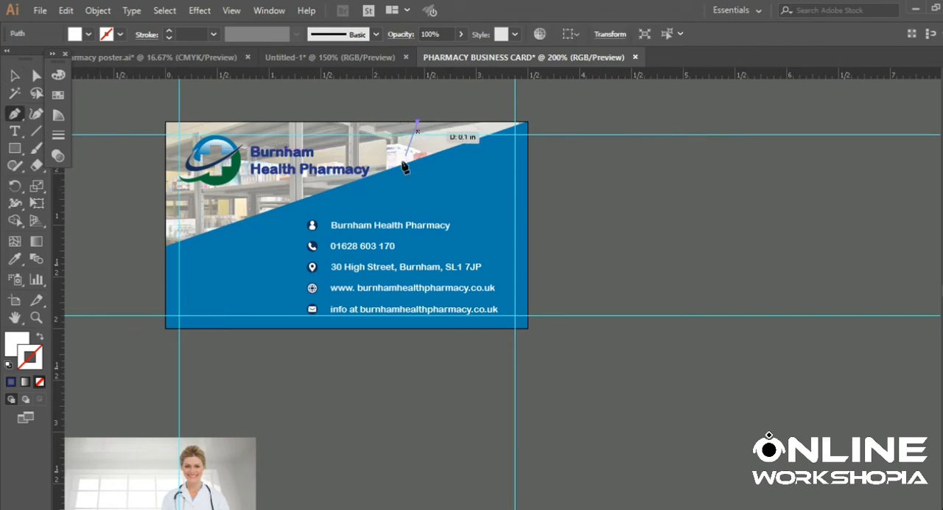
click(391, 186)
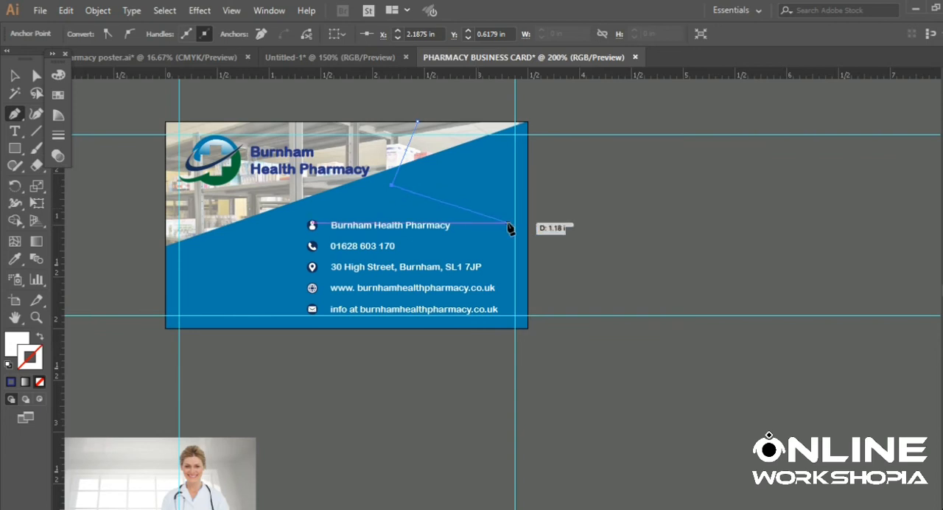
key(ctrl+z)
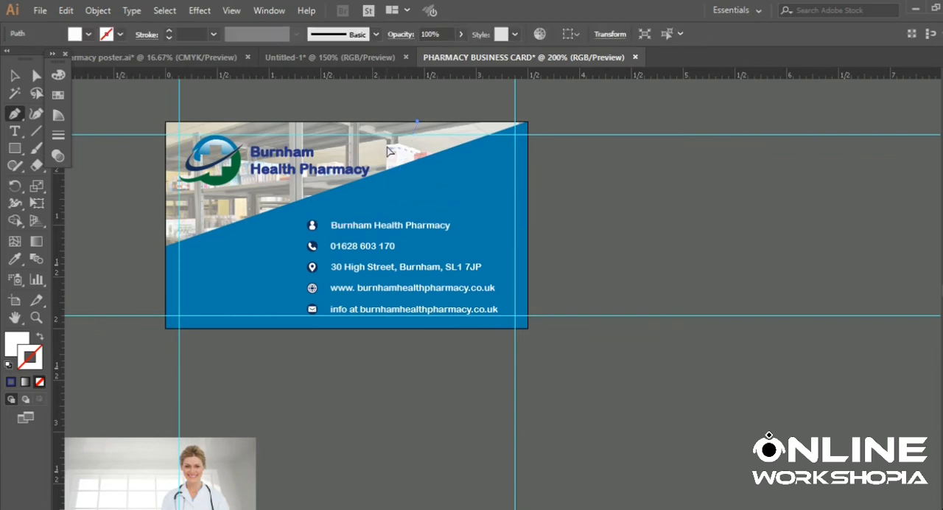
key(ctrl+z)
- Draw a closed Pen triangle from X 2.0694 in on the card's top edge to Y 1.4102 in on its right edge and the upper-right corner
click(379, 123)
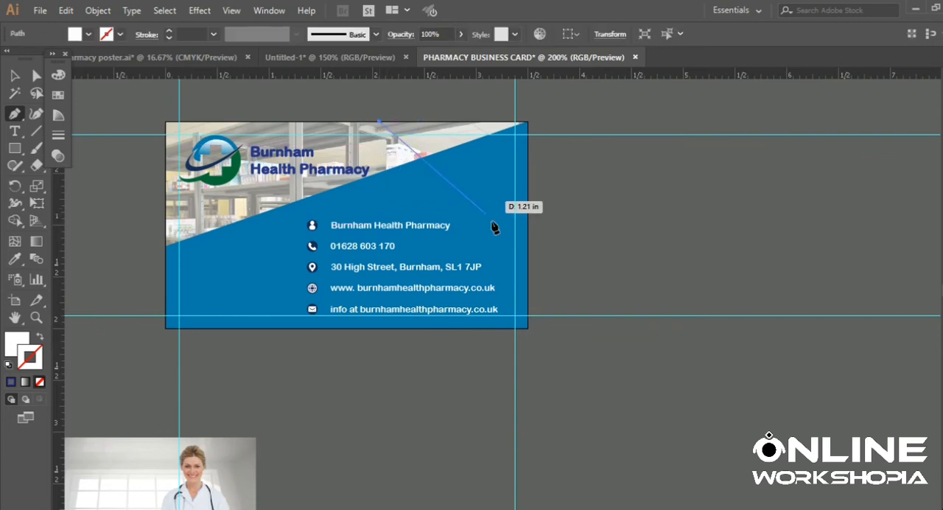
click(528, 266)
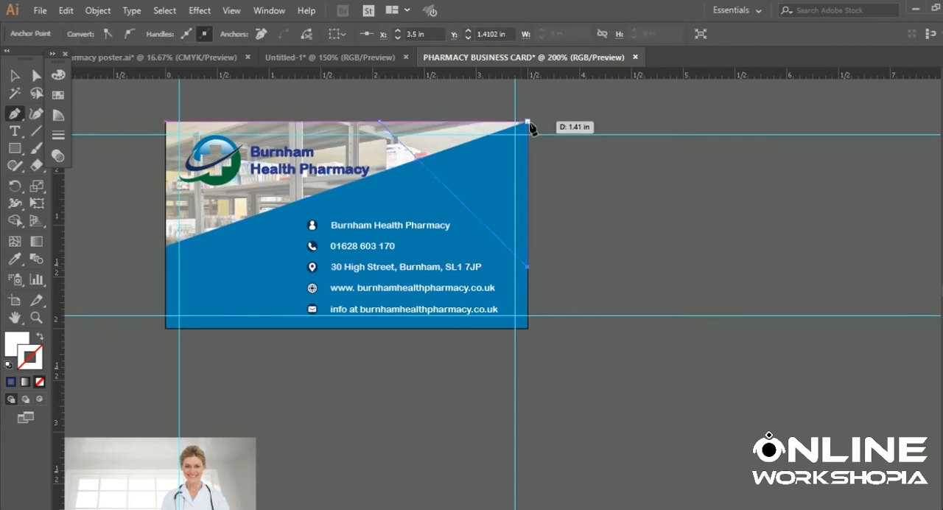
click(527, 122)
click(380, 124)
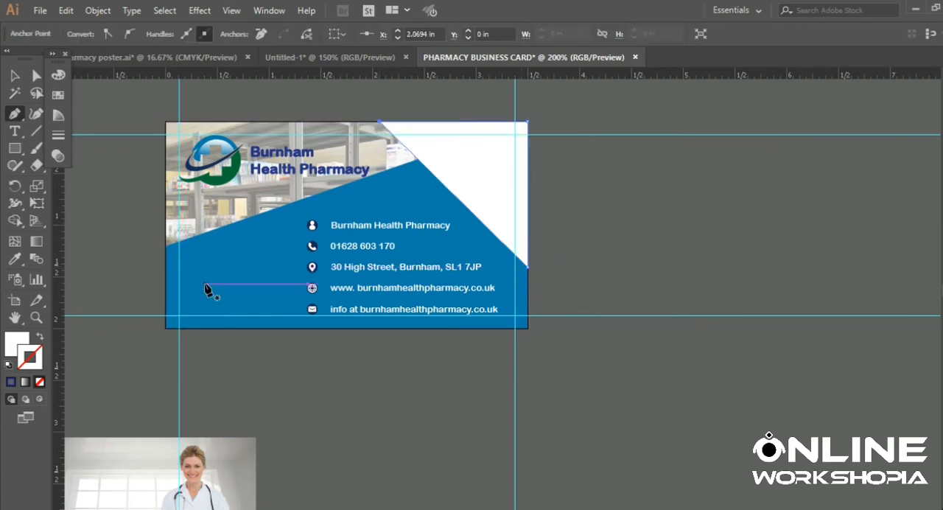
- Remove the fill from the triangle in the card's upper-right corner and deselect it
click(28, 362)
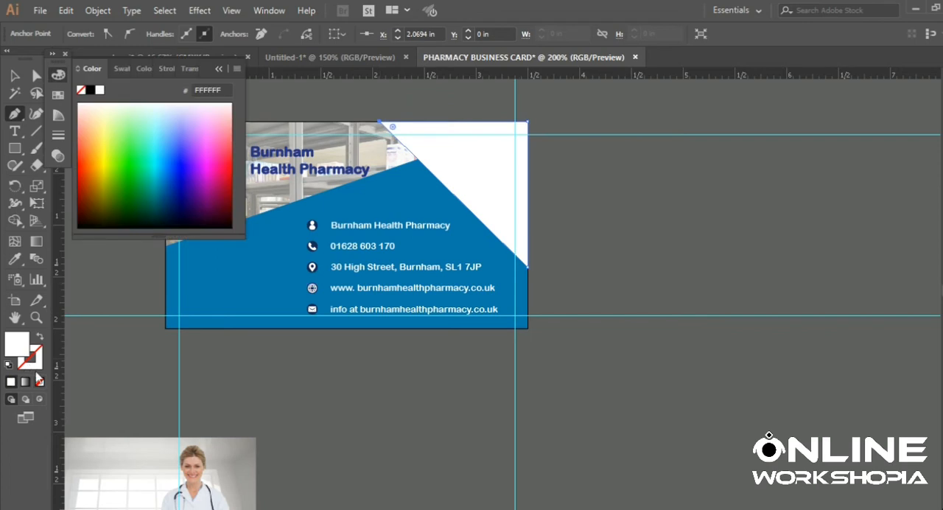
click(40, 381)
click(219, 68)
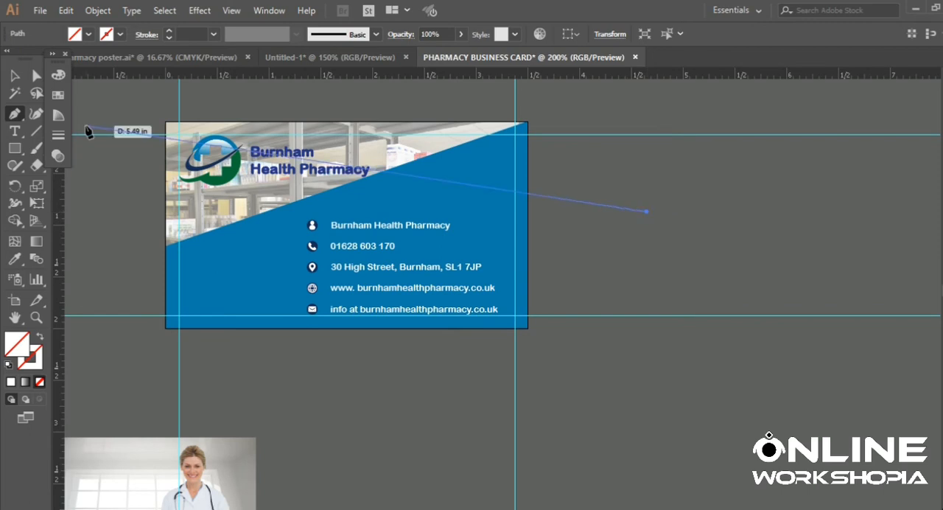
click(14, 75)
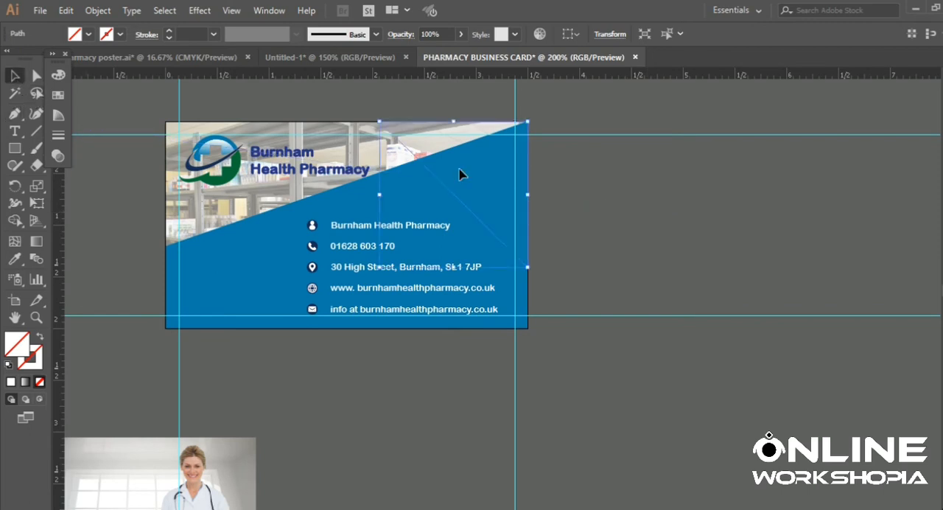
click(621, 200)
- Move the doctor photo over the card's lower-right edge and make a clipping mask from it and the corner triangle
scroll(621, 199, down, 3)
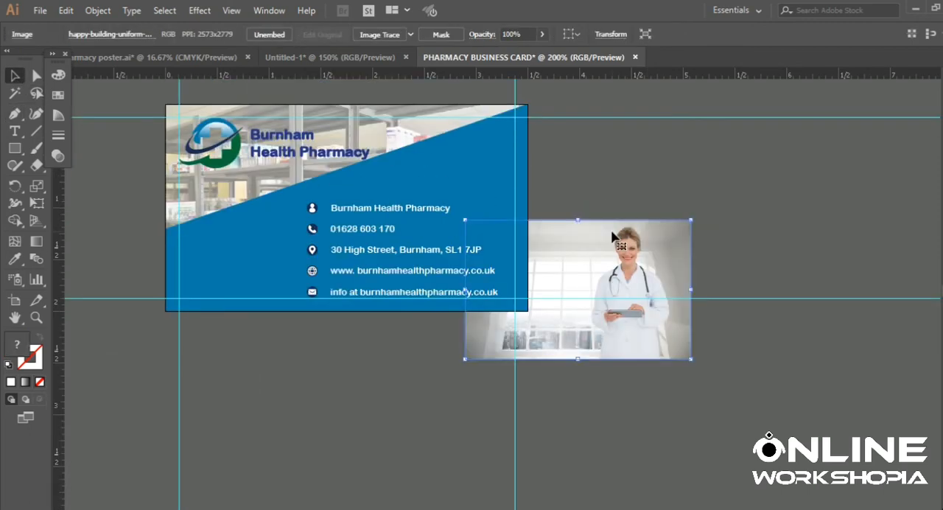
scroll(612, 236, up, 2)
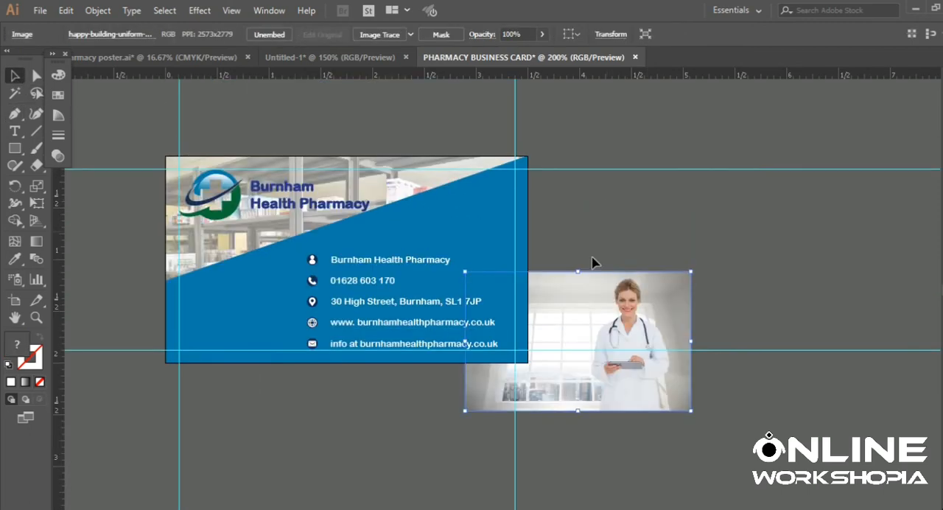
shift+click(525, 160)
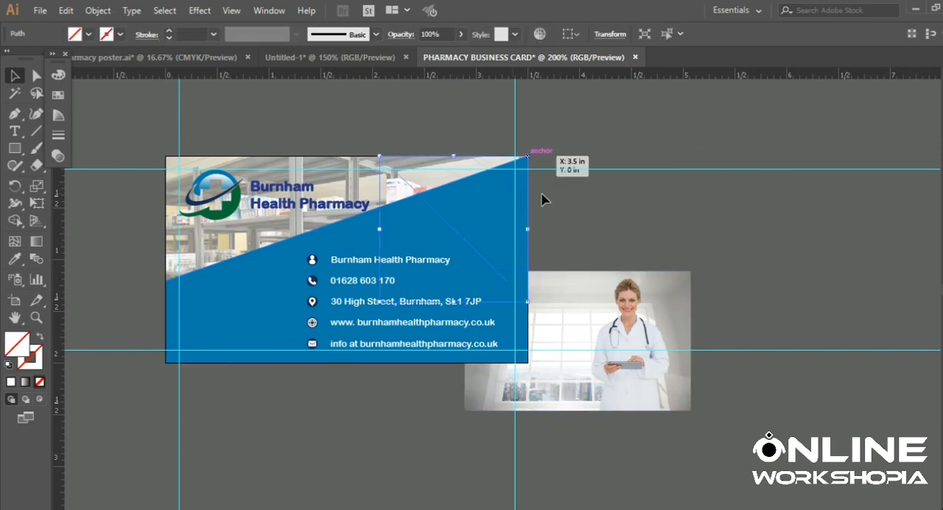
right_click(602, 356)
click(665, 246)
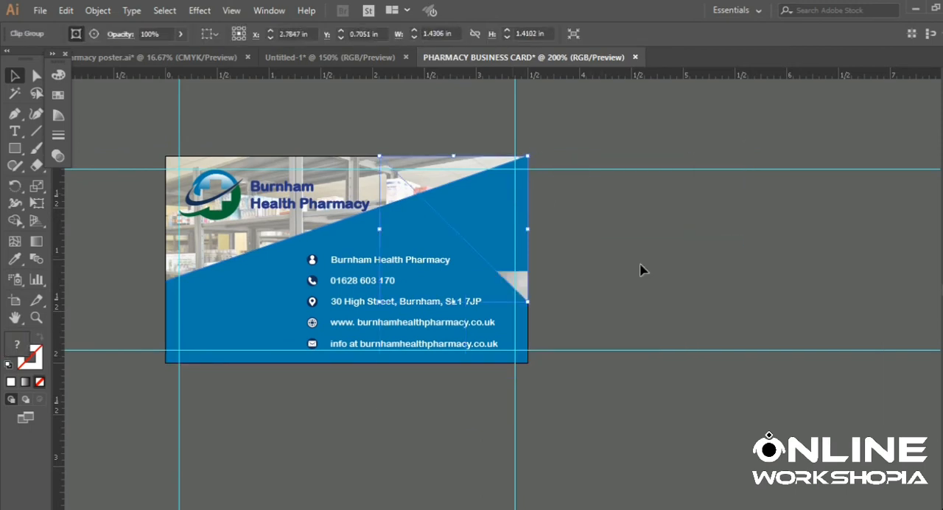
- Reposition the doctor photo inside the clipping mask so she stands in the triangle, and stretch its top edge up to the card's top edge
double_click(517, 282)
click(518, 282)
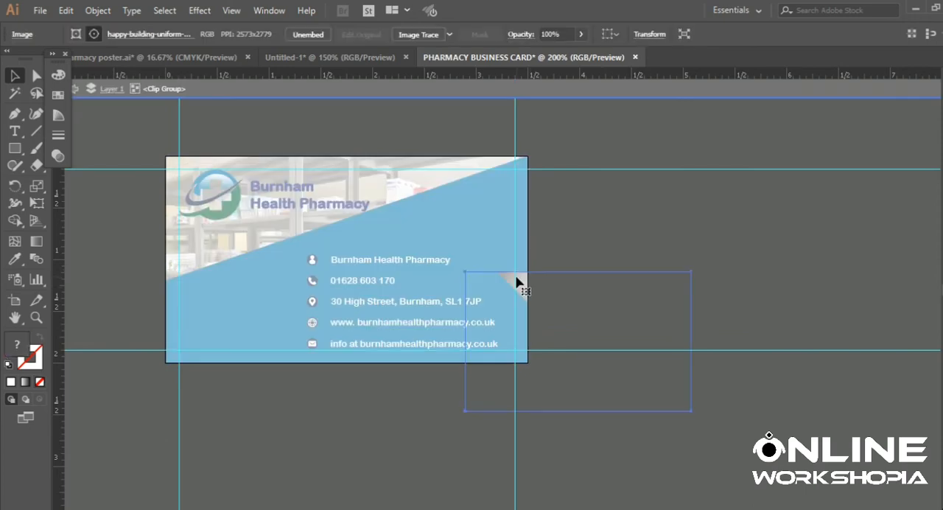
drag(516, 284, 499, 242)
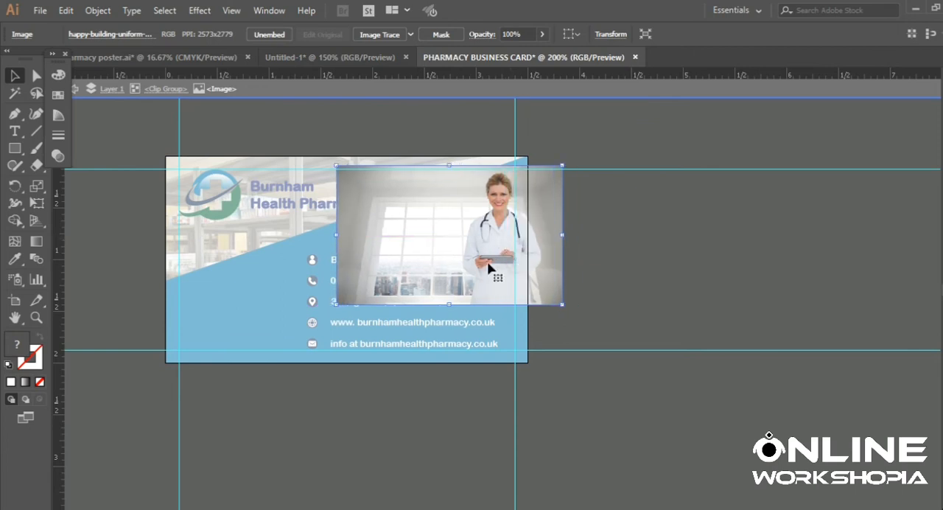
drag(485, 263, 479, 260)
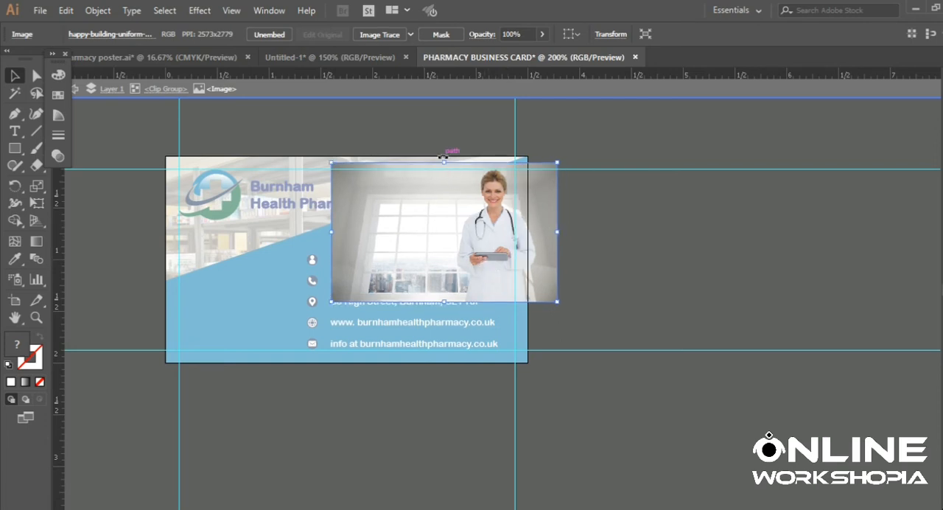
drag(447, 165, 448, 157)
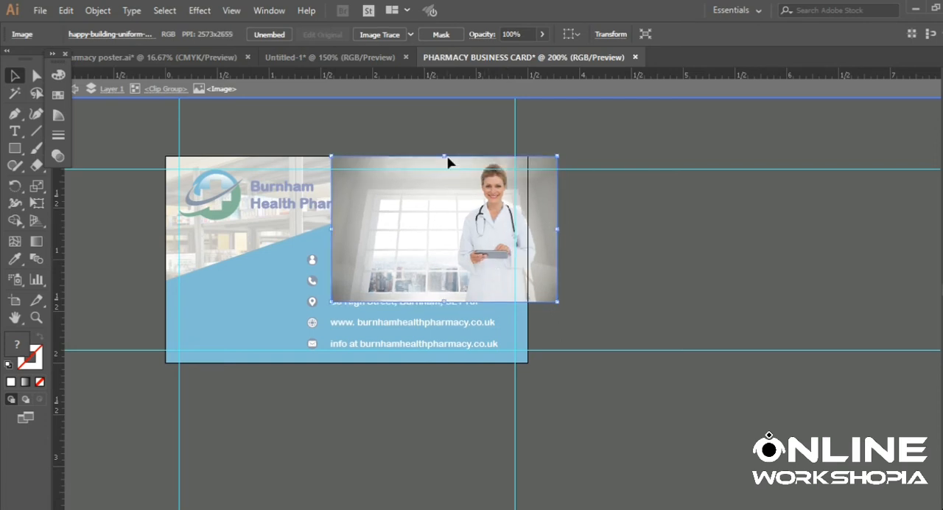
click(498, 119)
click(501, 87)
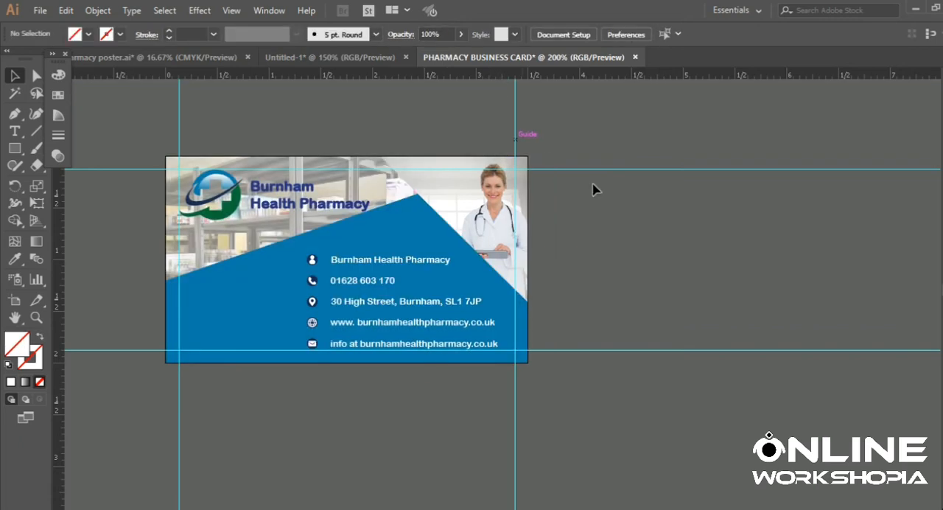
scroll(577, 357, down, 1)
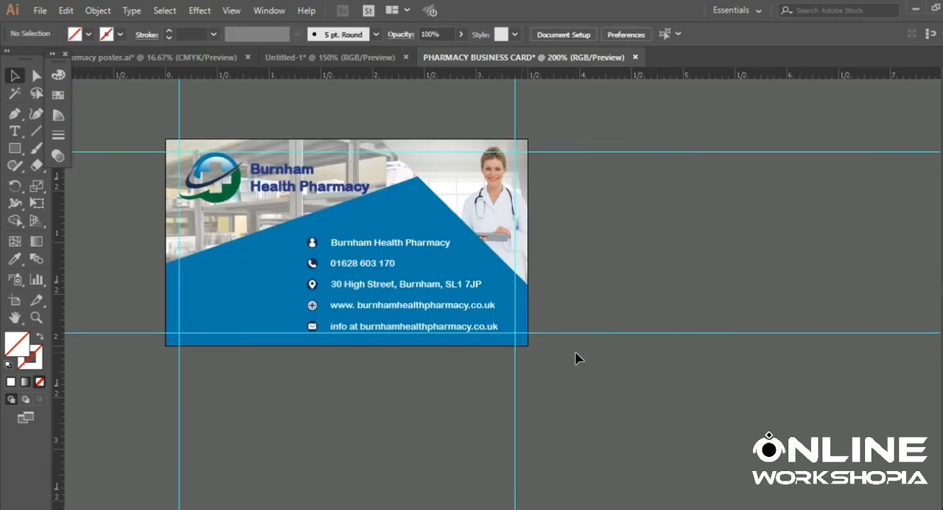
- Draw a closed Pen shape from X 1.7569 in on the bottom edge via the lower-right corner, right edge at Y 0.6179 in and lower-right guide intersection
click(14, 113)
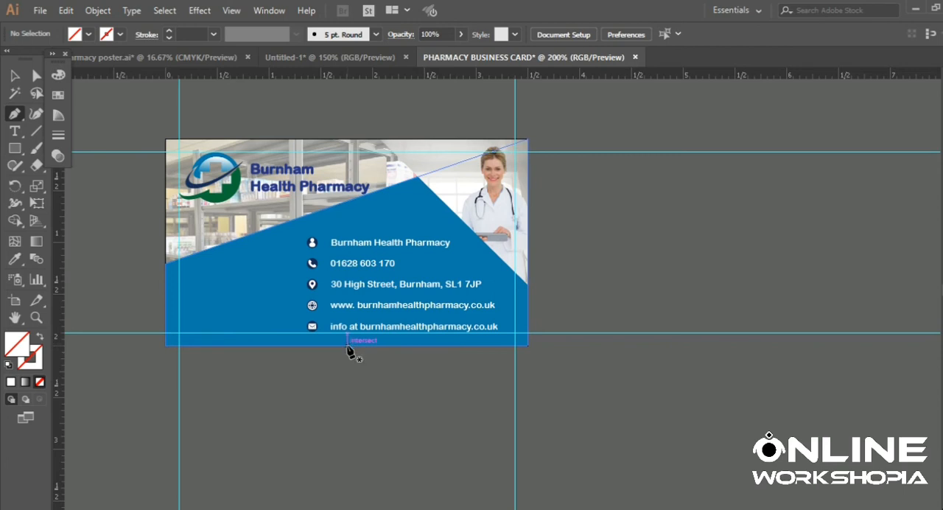
click(348, 344)
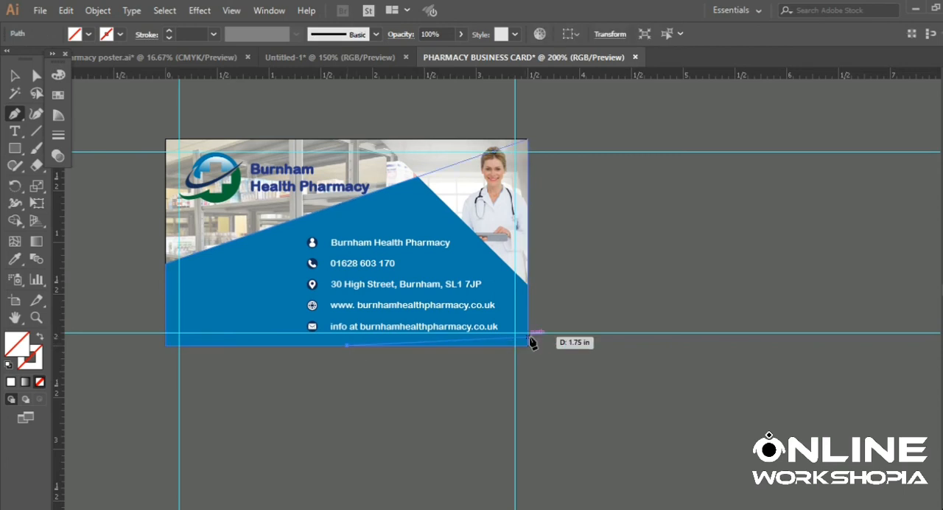
click(527, 345)
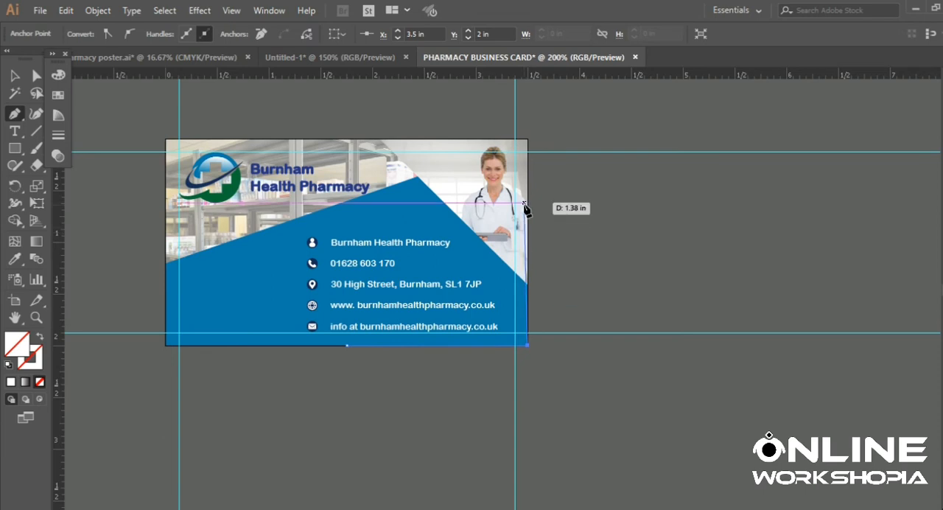
click(527, 202)
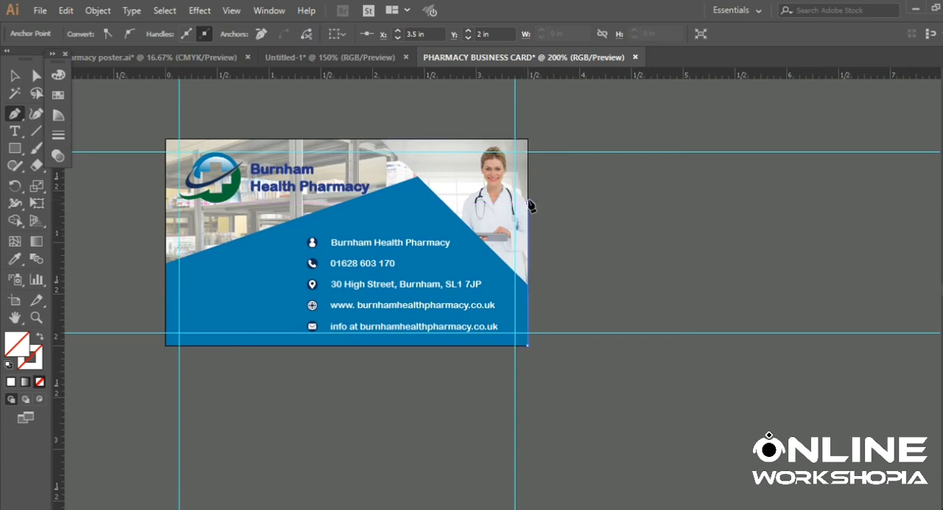
click(514, 332)
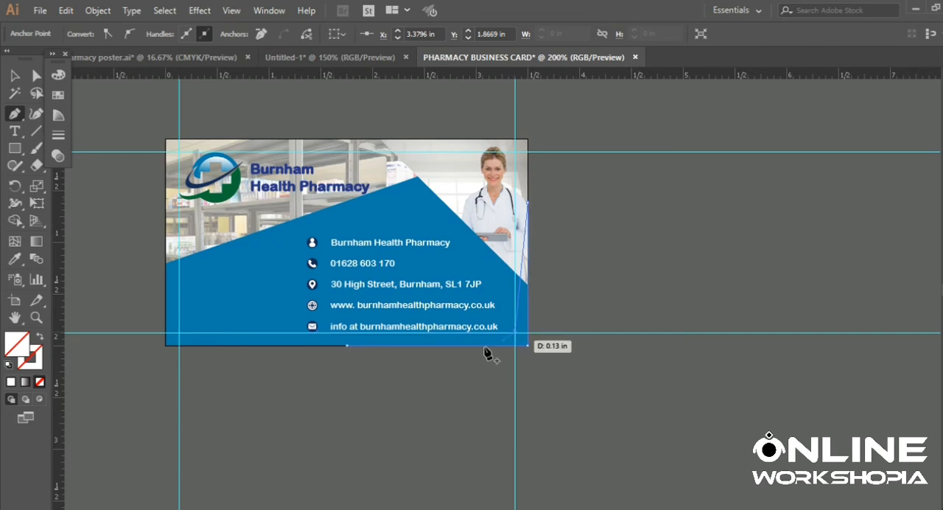
click(348, 344)
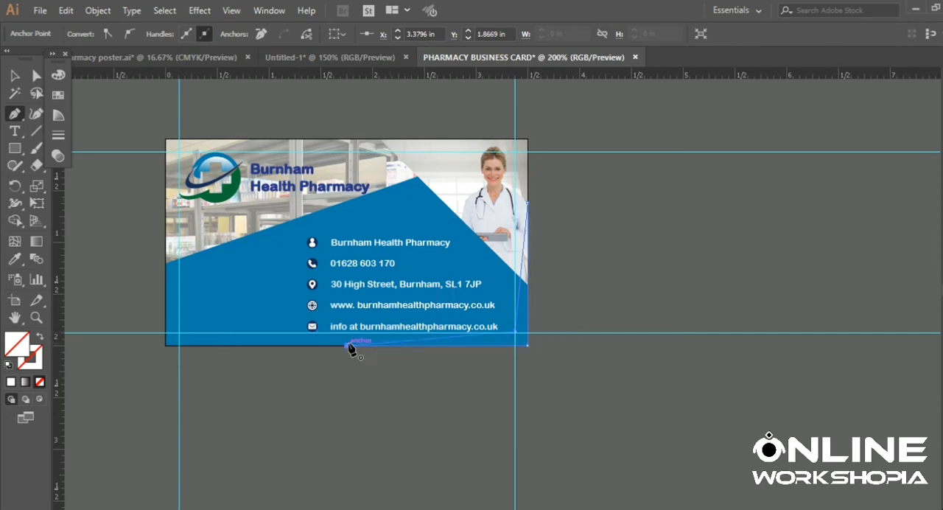
- Fill the lower-right corner shape with the logo's dark green using the Eyedropper and deselect it
click(14, 259)
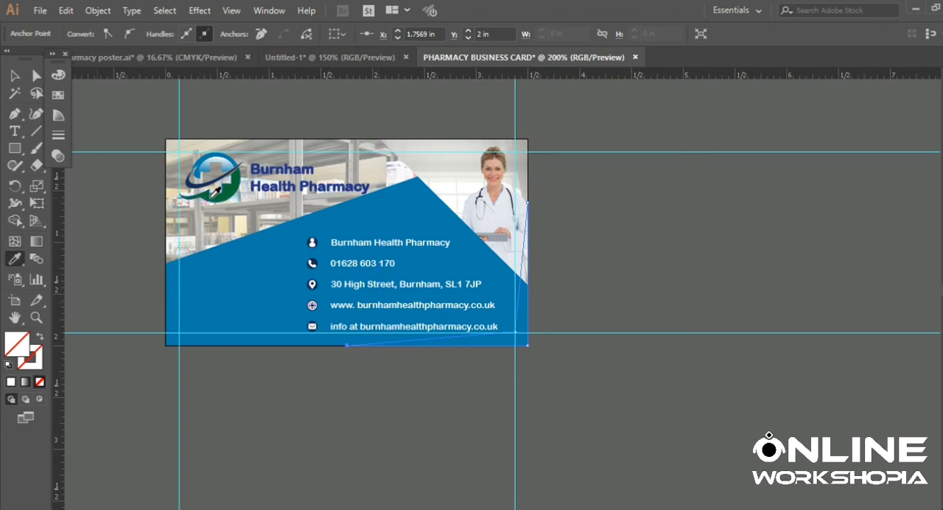
click(211, 196)
click(14, 75)
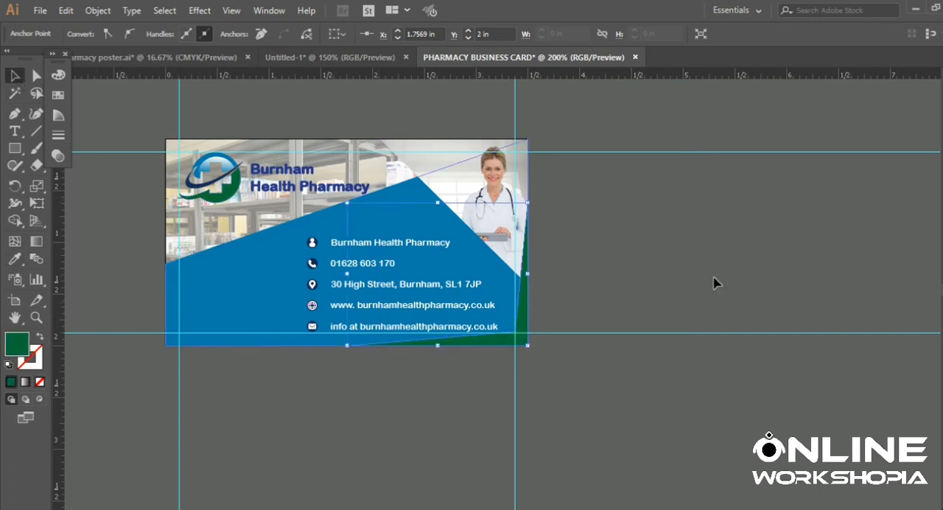
click(658, 273)
- Reflect a copy of the green corner shape across the vertical axis and place it in the card's lower-left corner
click(515, 340)
right_click(516, 341)
mouse_move(582, 254)
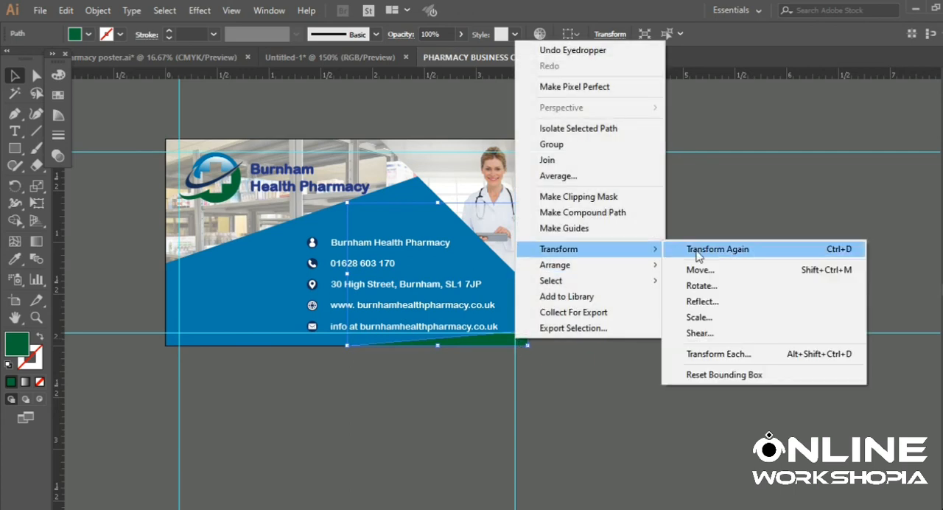
click(696, 300)
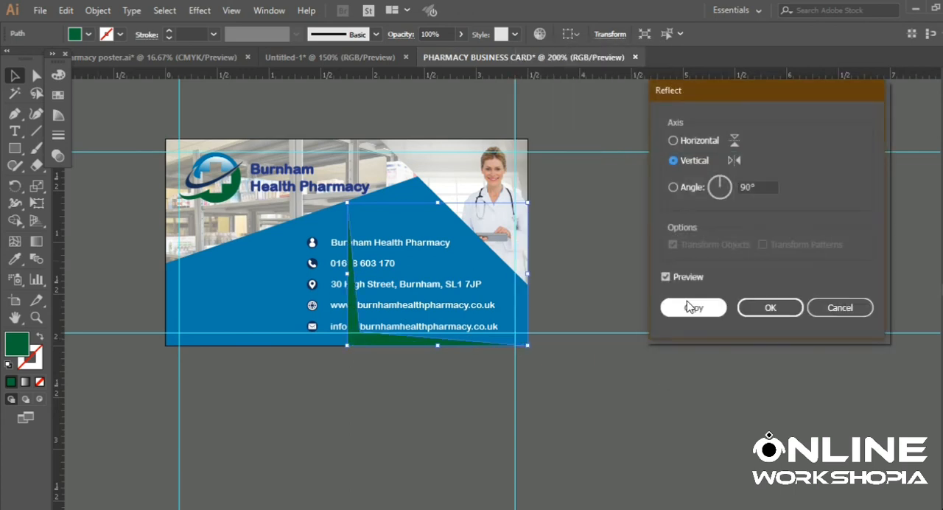
click(689, 310)
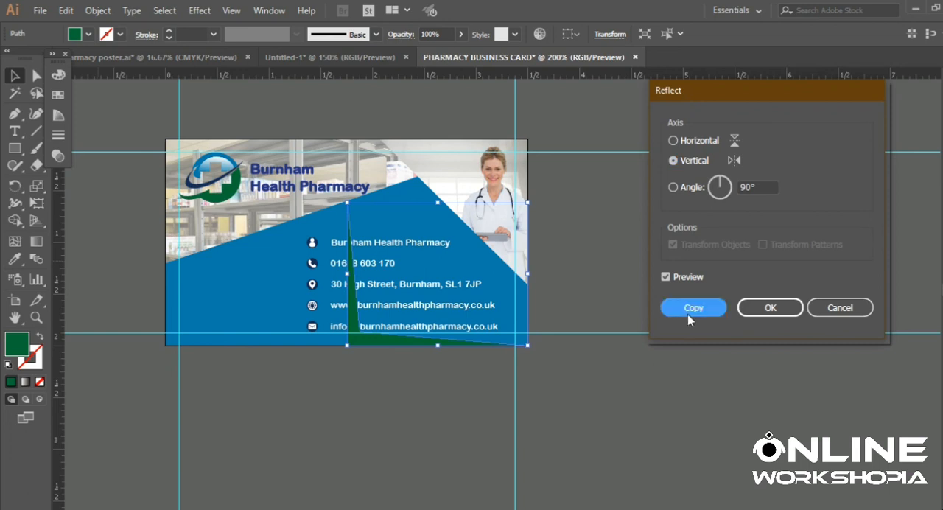
click(599, 357)
drag(370, 346, 186, 345)
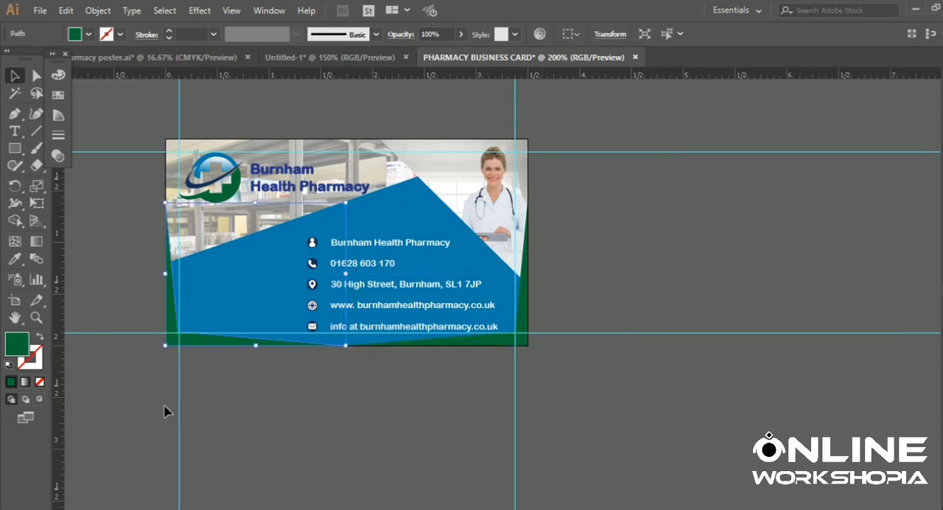
click(167, 410)
- Hide the guides around the card and check the whole design without them
scroll(611, 162, up, 2)
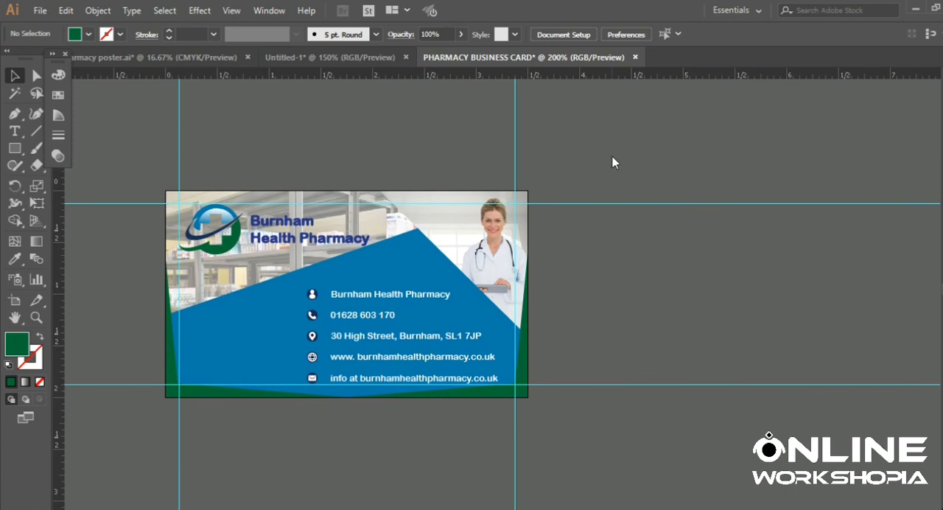
right_click(612, 157)
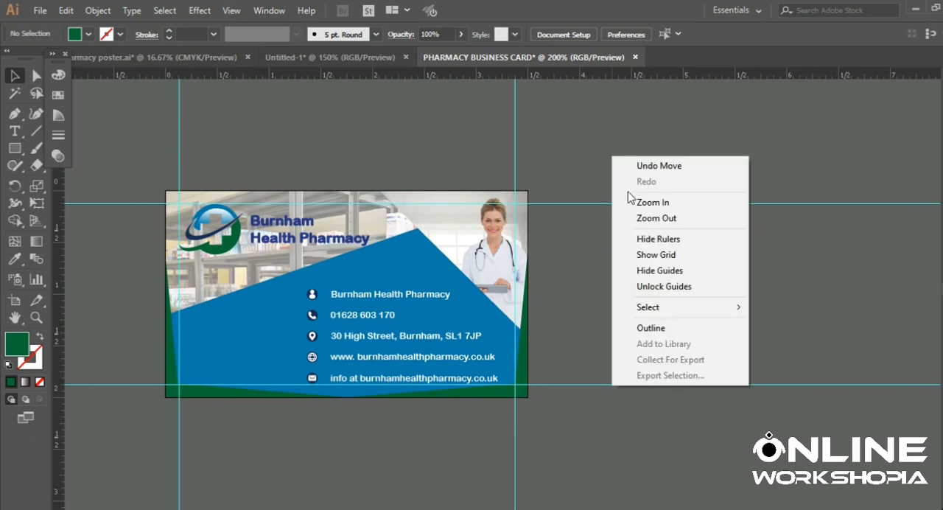
click(650, 277)
scroll(612, 237, down, 1)
scroll(612, 237, up, 1)
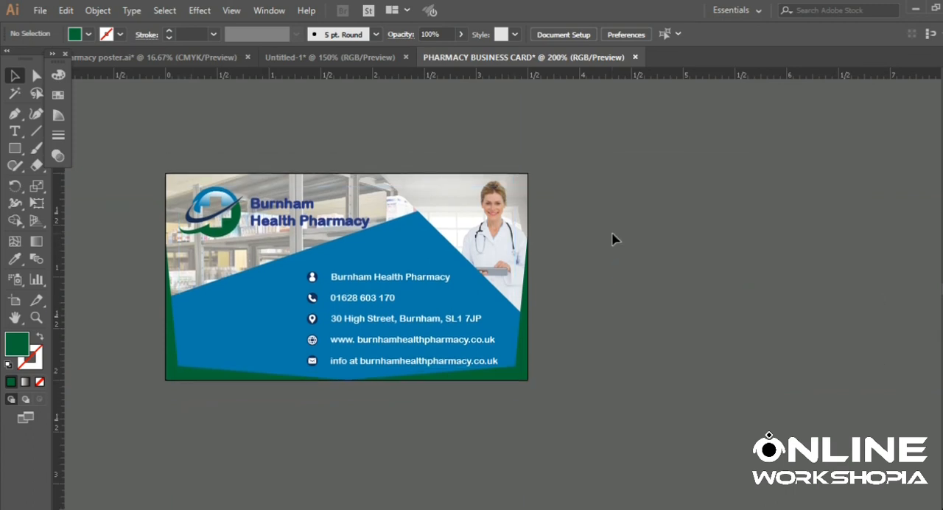
right_click(616, 207)
click(603, 204)
scroll(566, 285, down, 1)
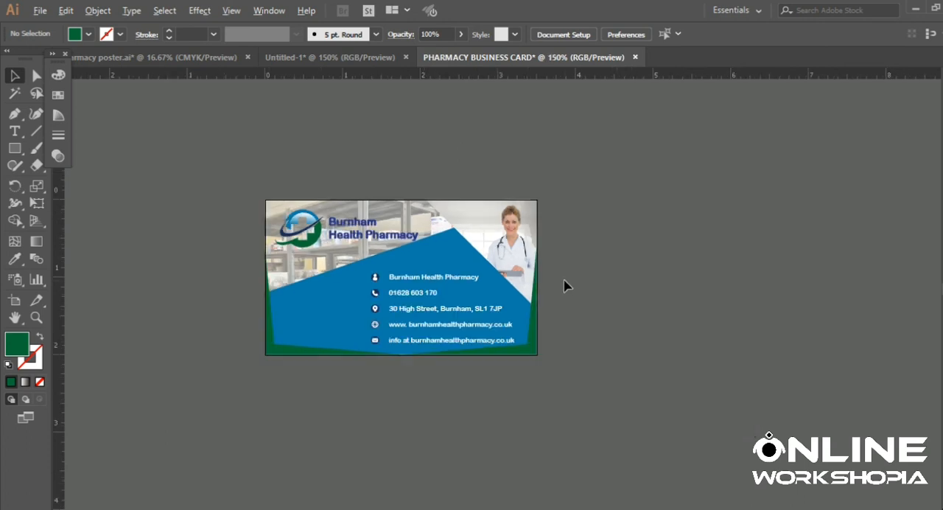
scroll(564, 286, up, 1)
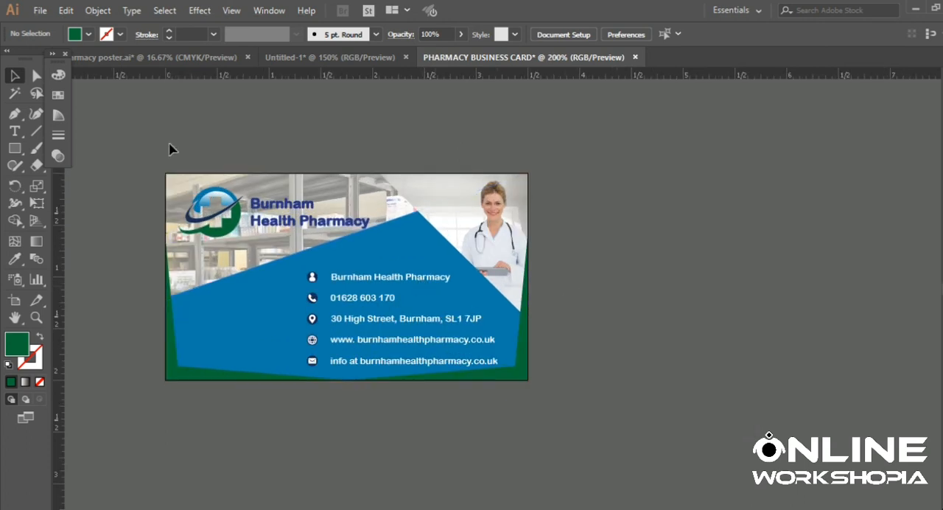
- Select all of the card's artwork and group it
click(448, 206)
right_click(450, 193)
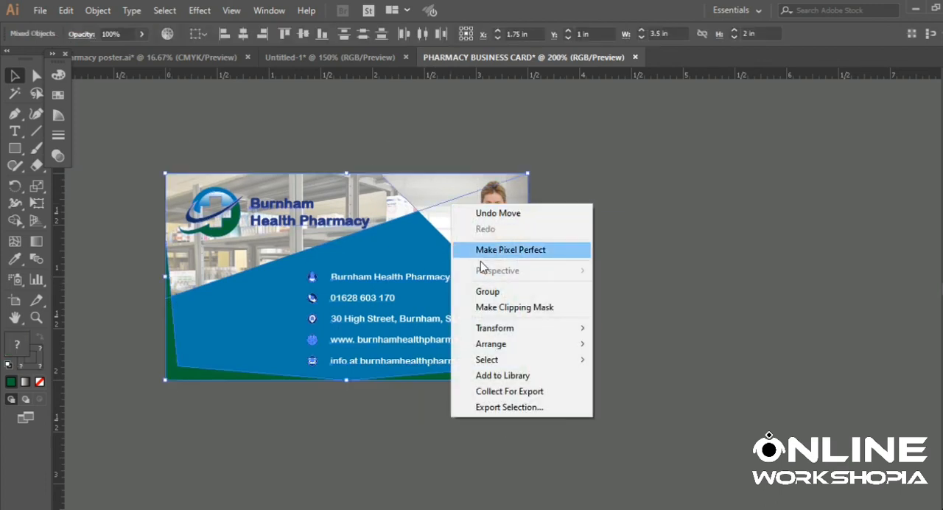
click(535, 265)
drag(468, 281, 619, 291)
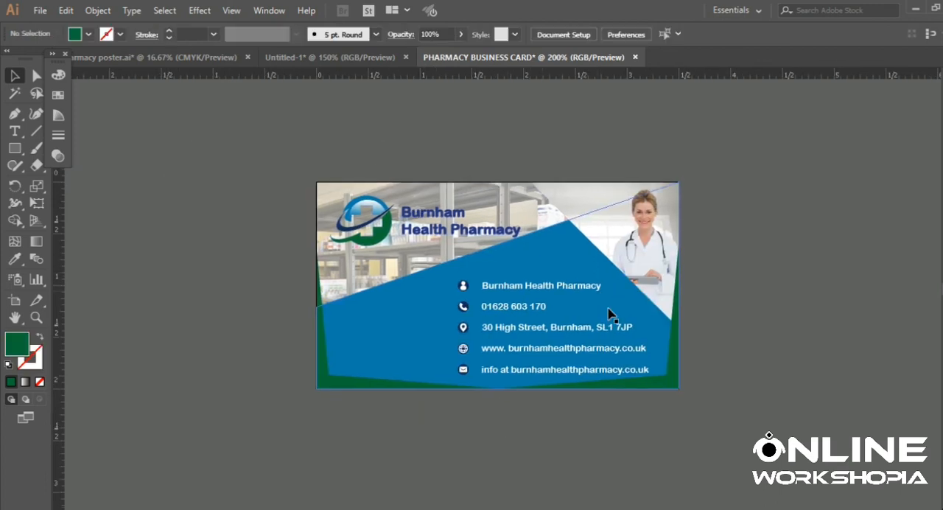
scroll(627, 344, up, 2)
scroll(627, 345, down, 2)
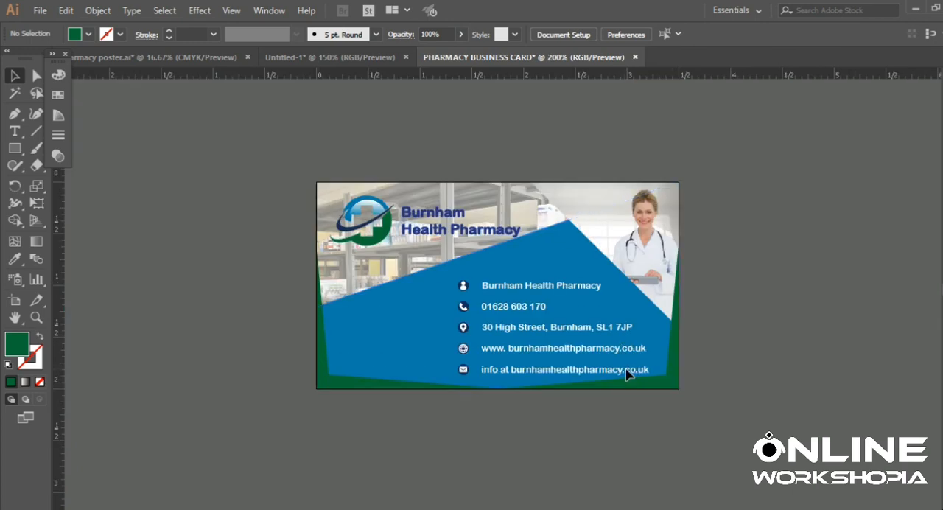
- Try to shift the grouped card artwork, undo the move, and ungroup the artwork
drag(626, 370, 618, 371)
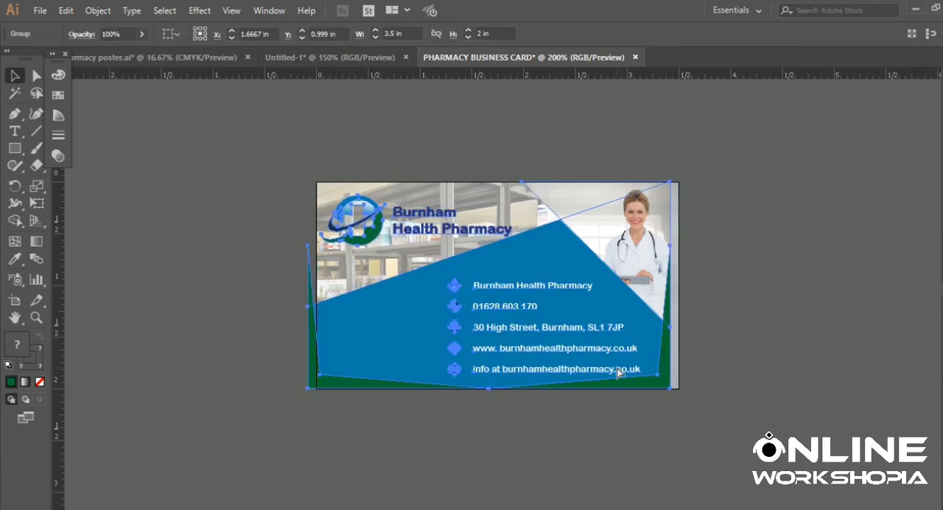
right_click(608, 326)
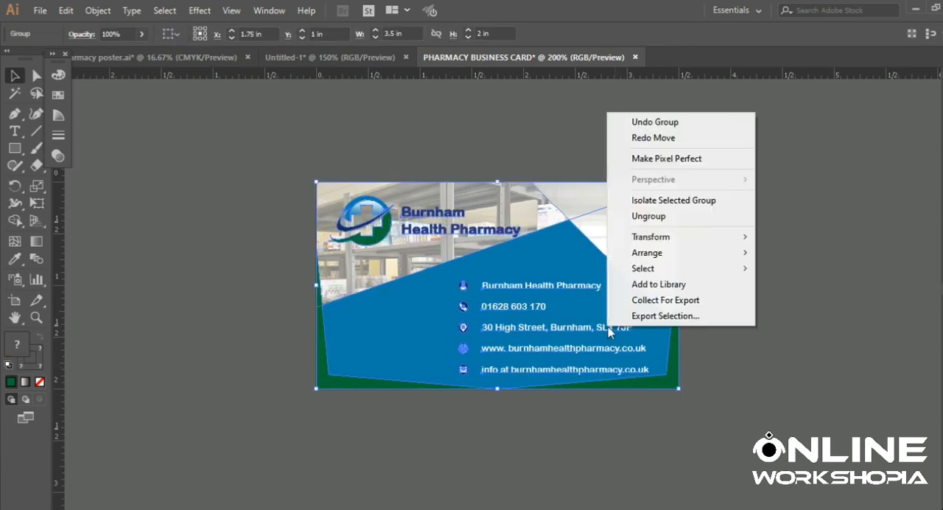
click(648, 215)
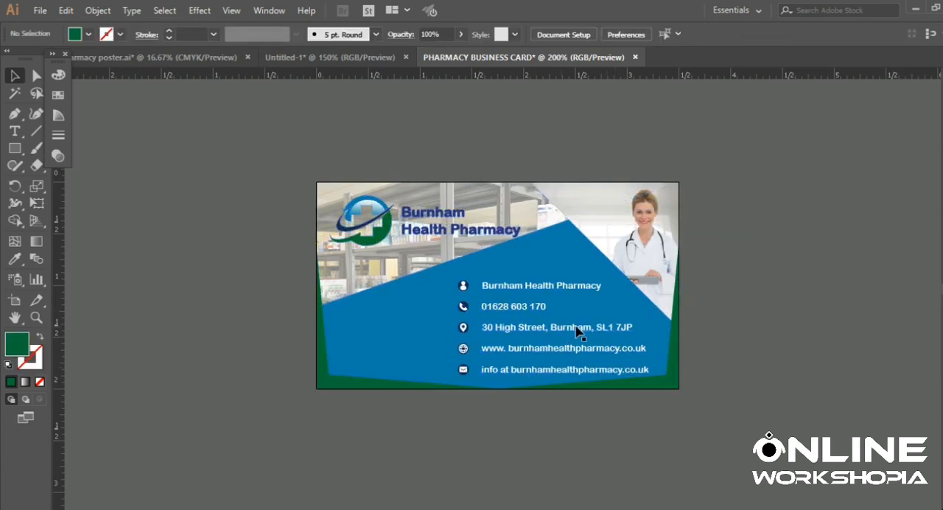
- Group the five contact icons together with their text lines
drag(579, 330, 568, 328)
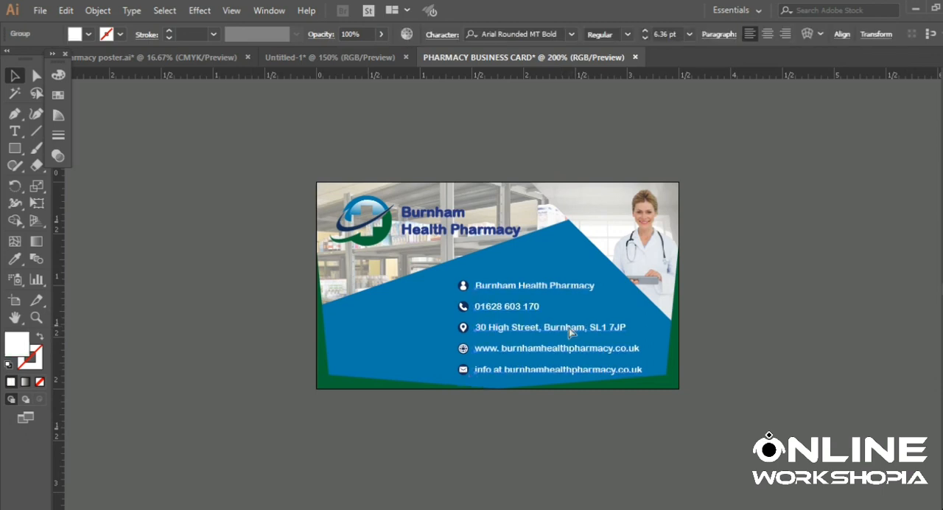
click(464, 308)
right_click(464, 308)
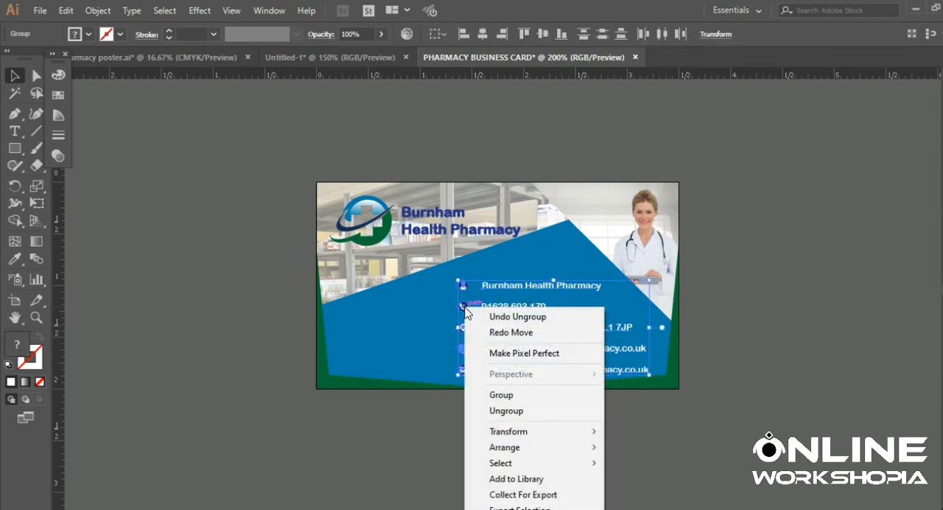
click(506, 391)
click(730, 307)
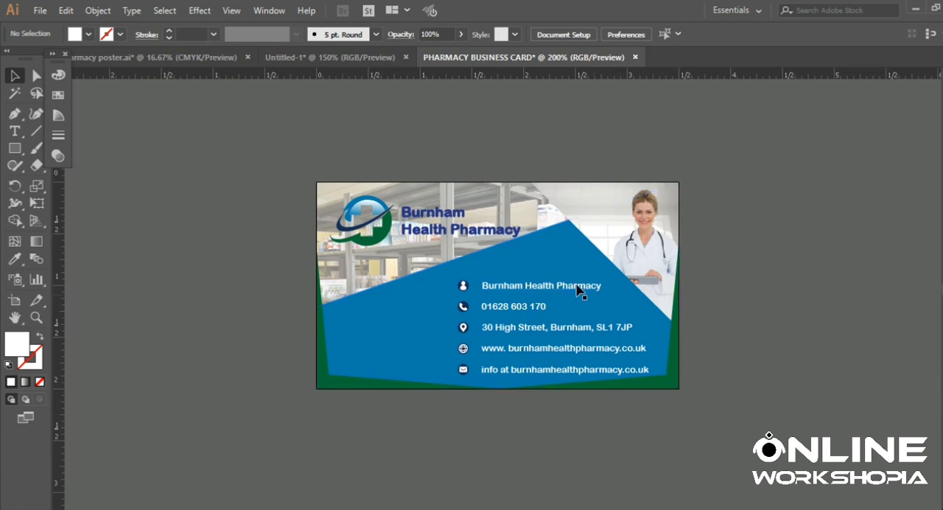
- Move the contact icons and text group toward the card's centre inside the blue shape, slightly above the green bottom border
drag(578, 290, 563, 284)
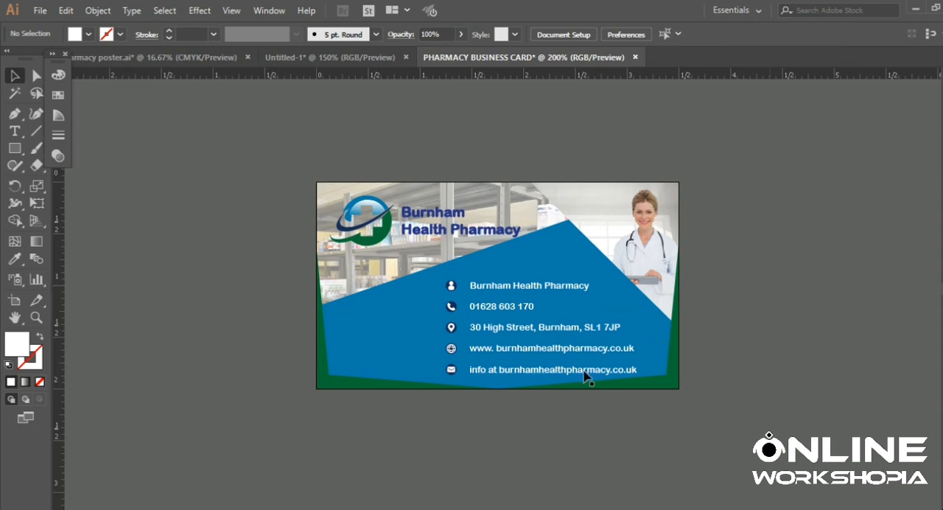
drag(584, 371, 566, 372)
click(837, 332)
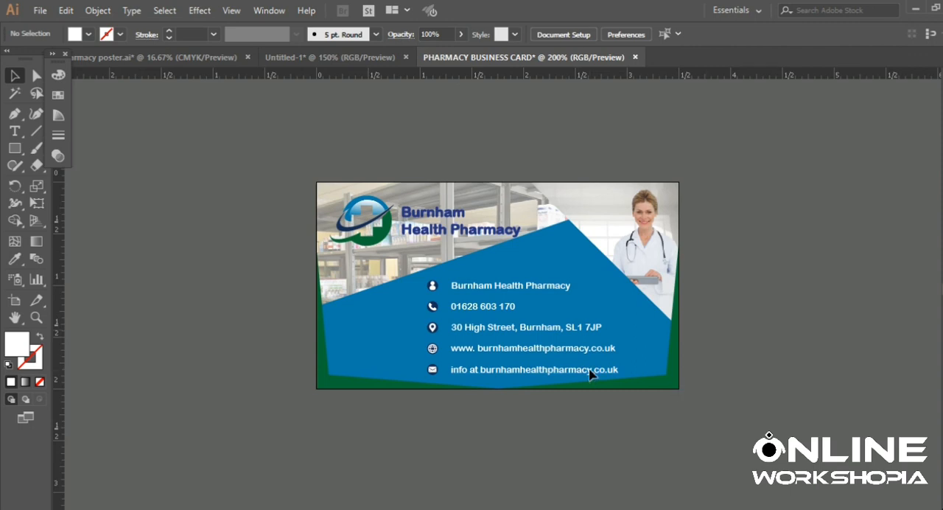
drag(590, 373, 588, 368)
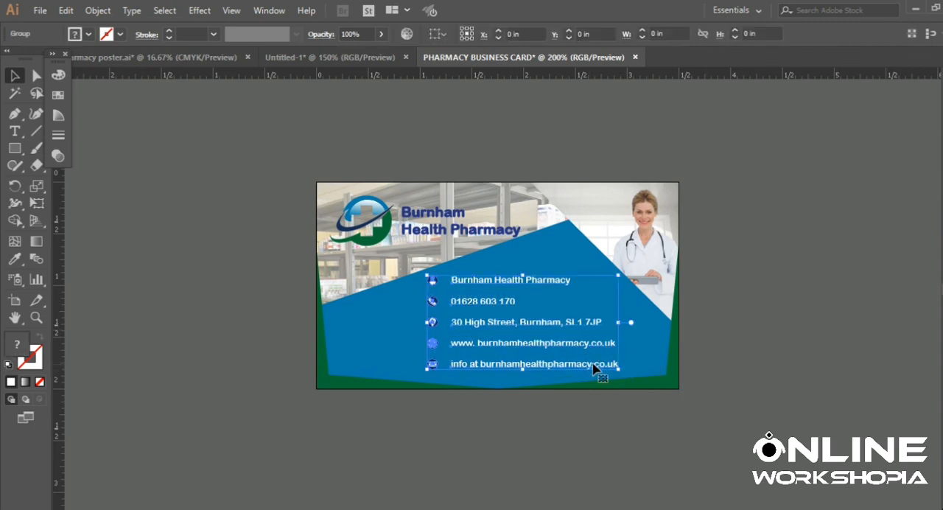
click(794, 341)
scroll(680, 372, up, 1)
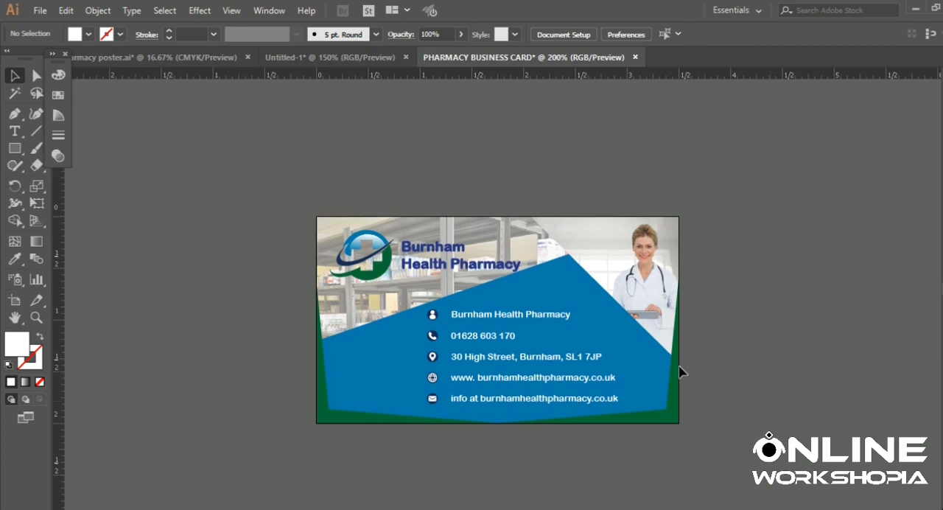
drag(599, 404, 597, 406)
click(762, 350)
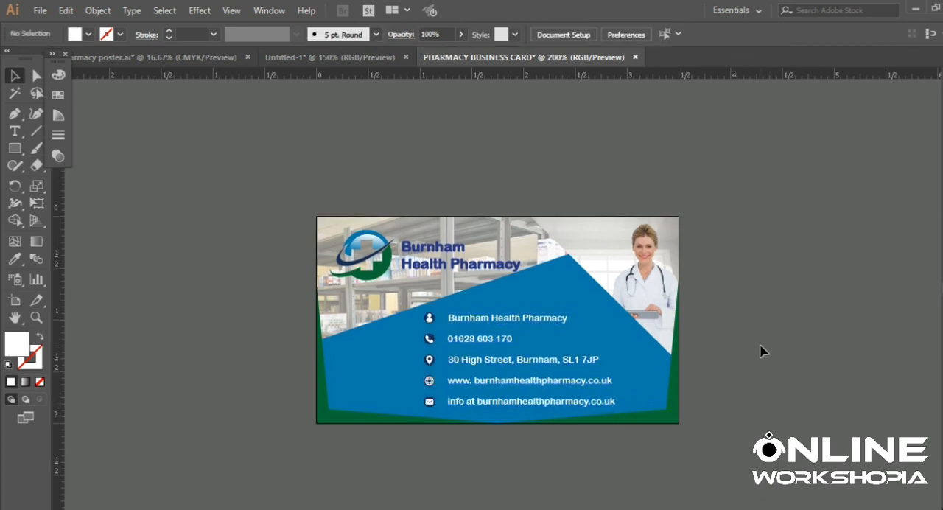
- Extend the right green corner shape by moving its bottom inner anchor point leftward along the card's bottom edge, past the centre
scroll(760, 349, down, 1)
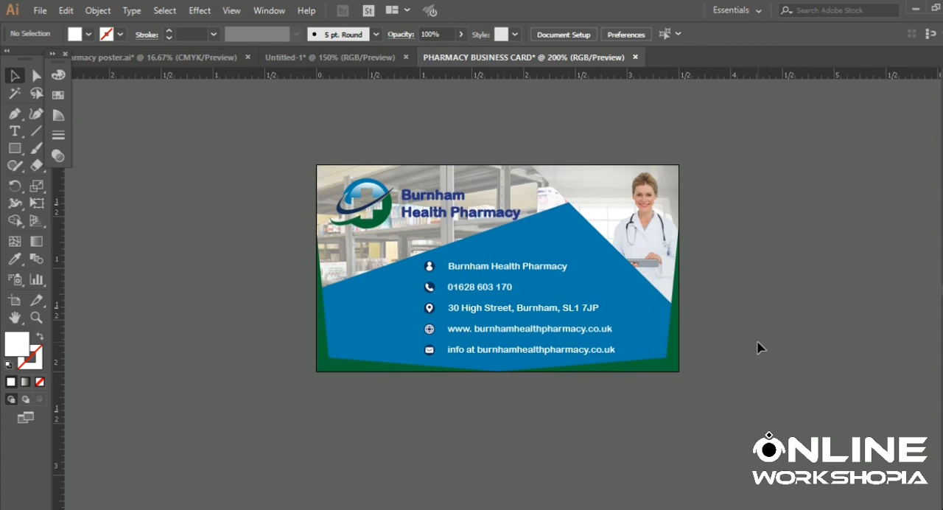
scroll(760, 347, up, 1)
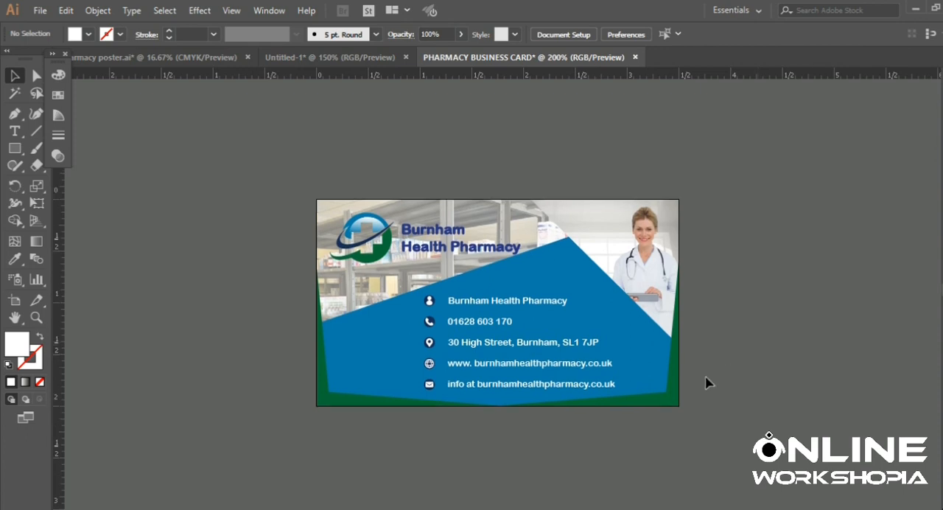
click(612, 405)
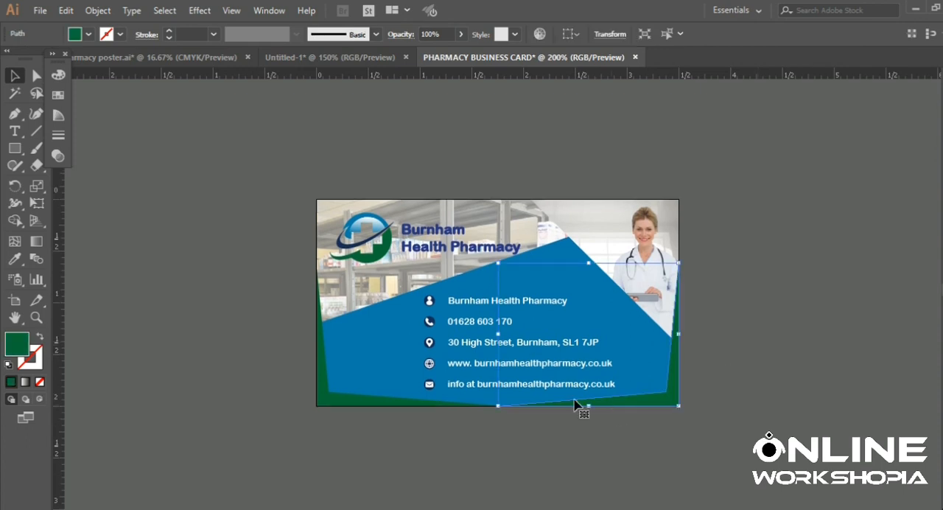
click(36, 76)
click(515, 406)
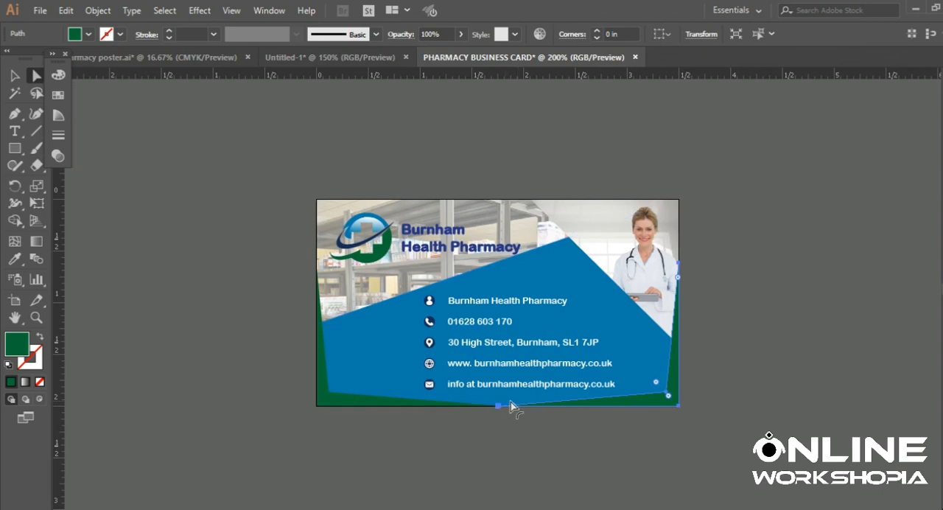
click(498, 405)
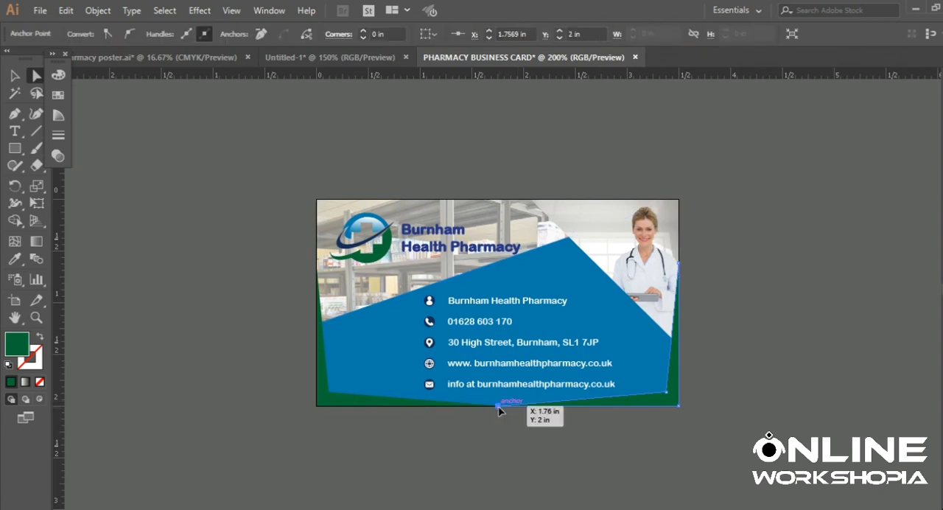
drag(498, 407, 418, 407)
click(480, 450)
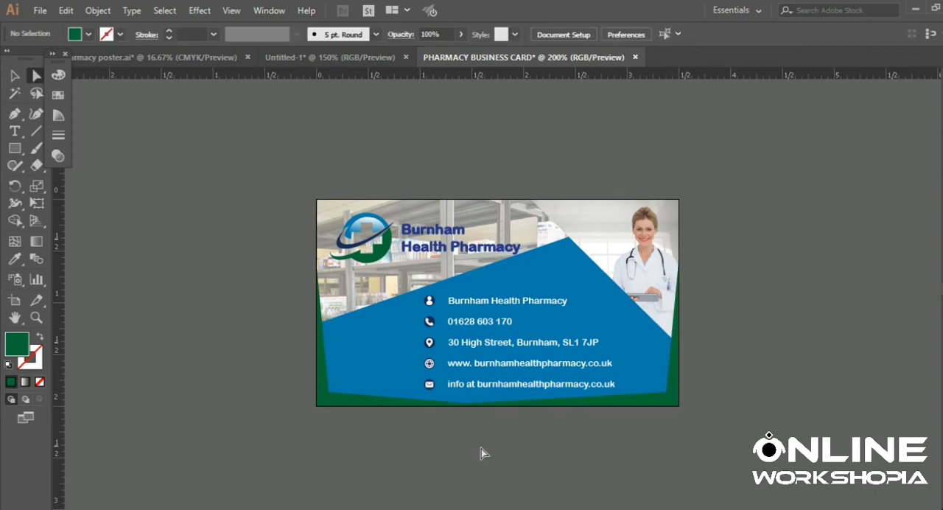
- Extend the left green corner shape by moving its bottom inner anchor point rightward along the card's bottom edge to about X 2.07 in
click(440, 407)
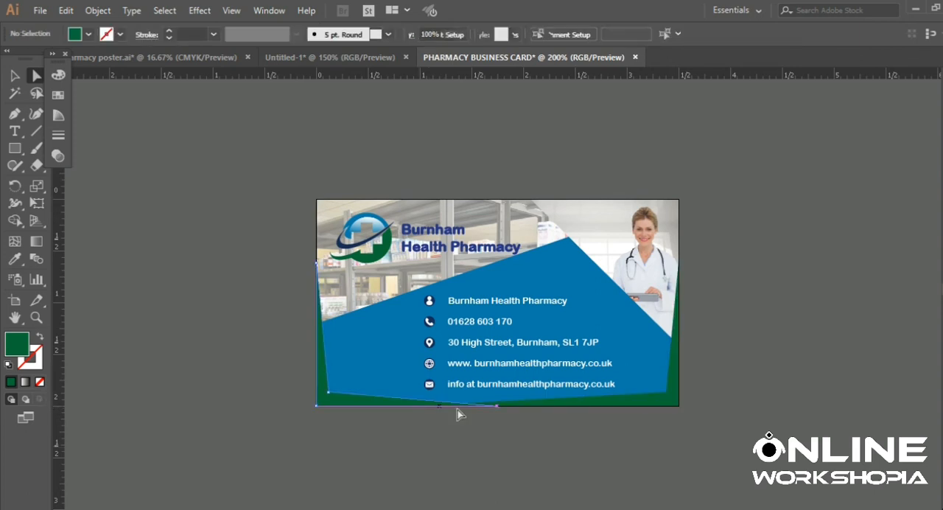
click(497, 406)
drag(497, 406, 529, 407)
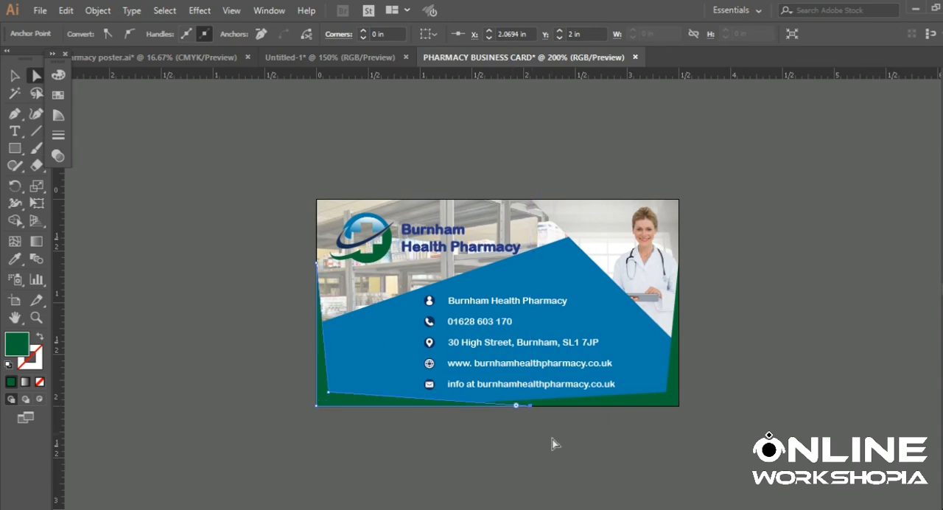
click(554, 444)
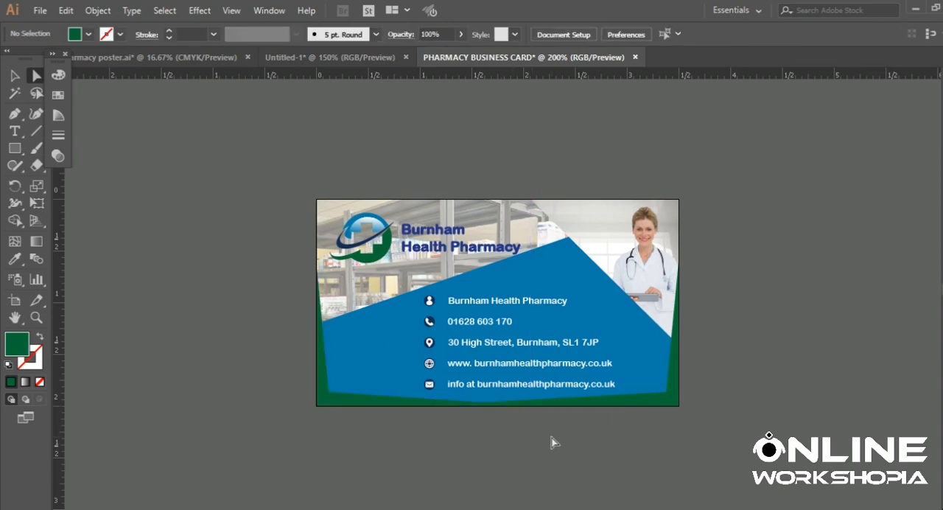
scroll(554, 442, down, 1)
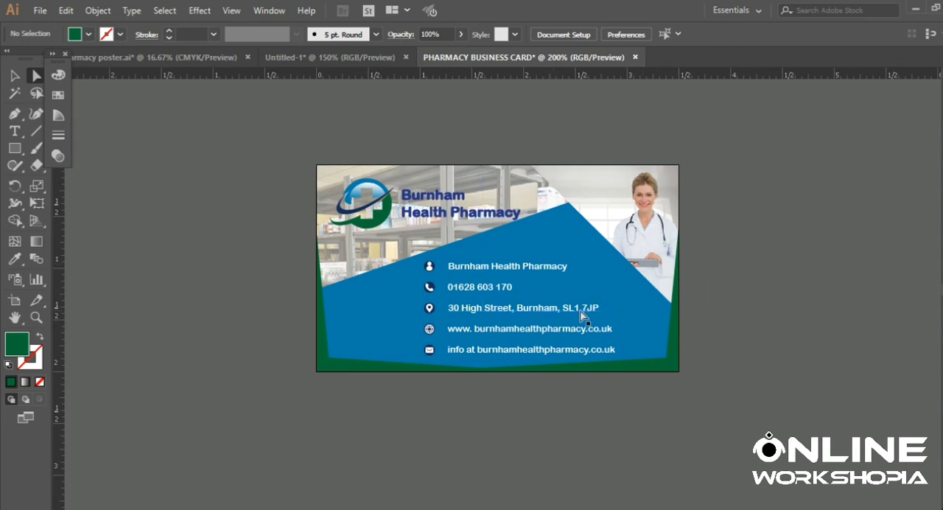
scroll(582, 315, down, 1)
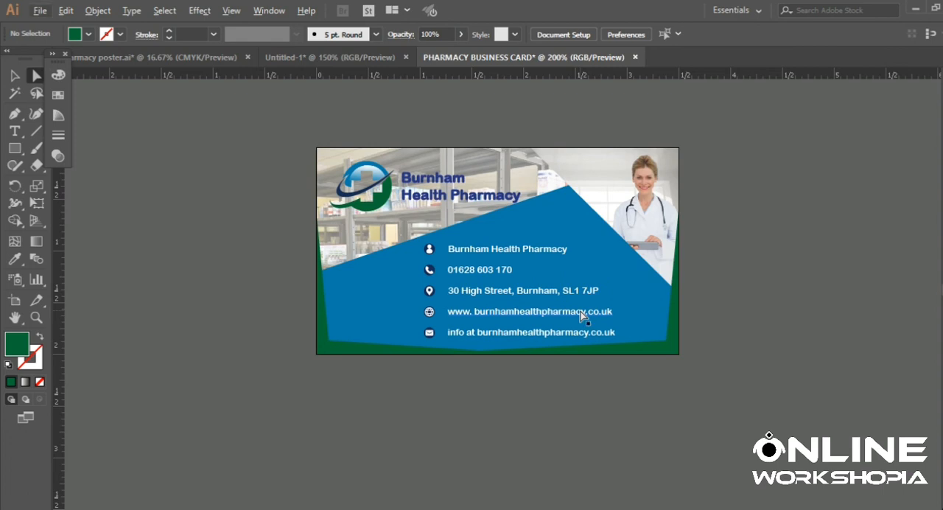
scroll(582, 316, down, 1)
scroll(582, 315, up, 1)
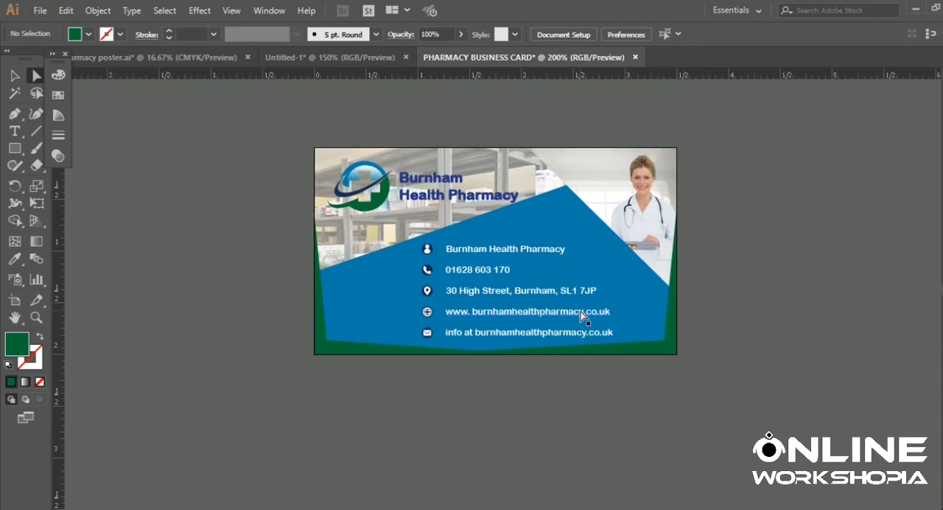